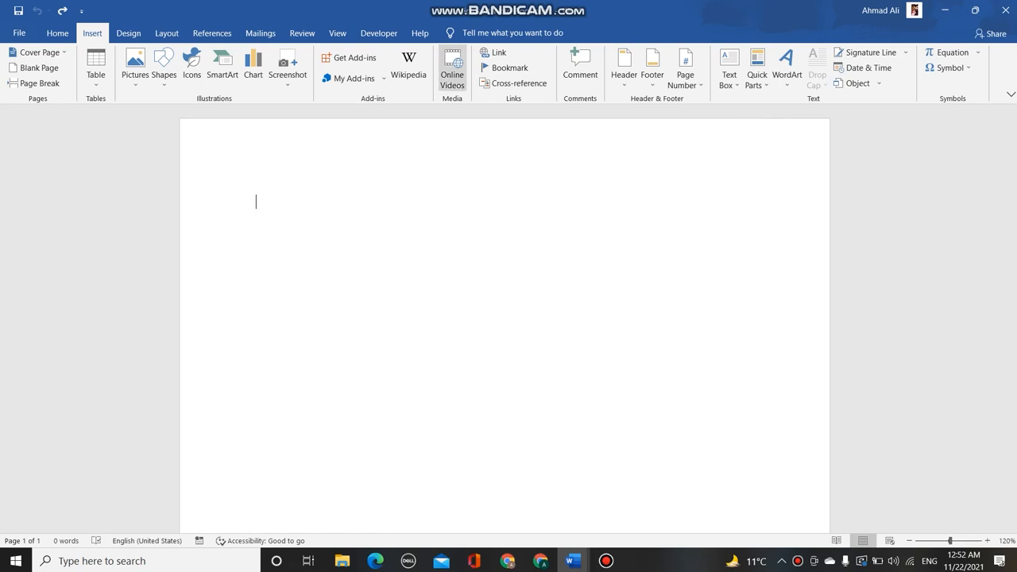
Look over the Office Add-ins store and the list of own add-ins, closing each without adding anything
left_click(350, 58)
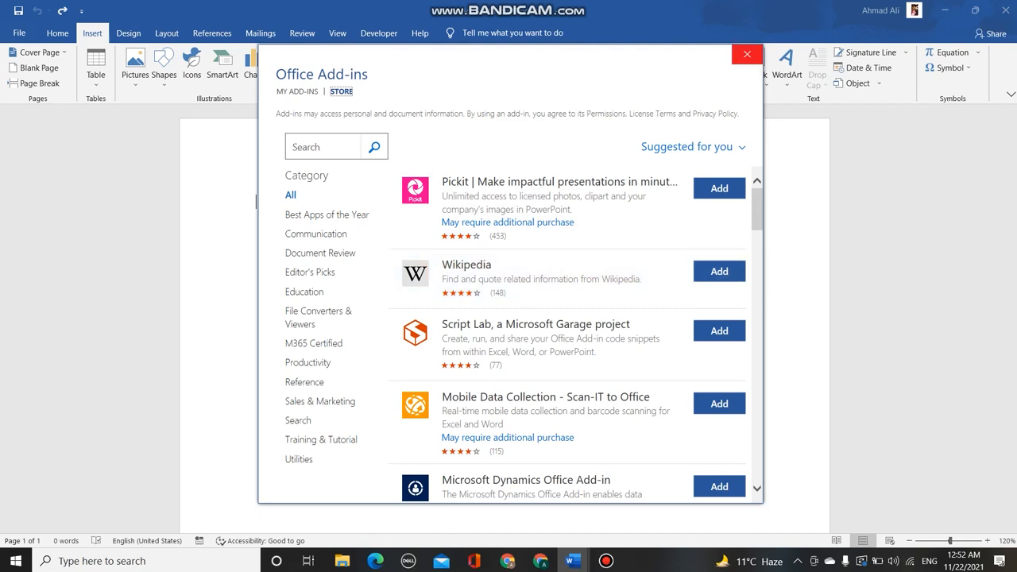
left_click(747, 54)
left_click(349, 78)
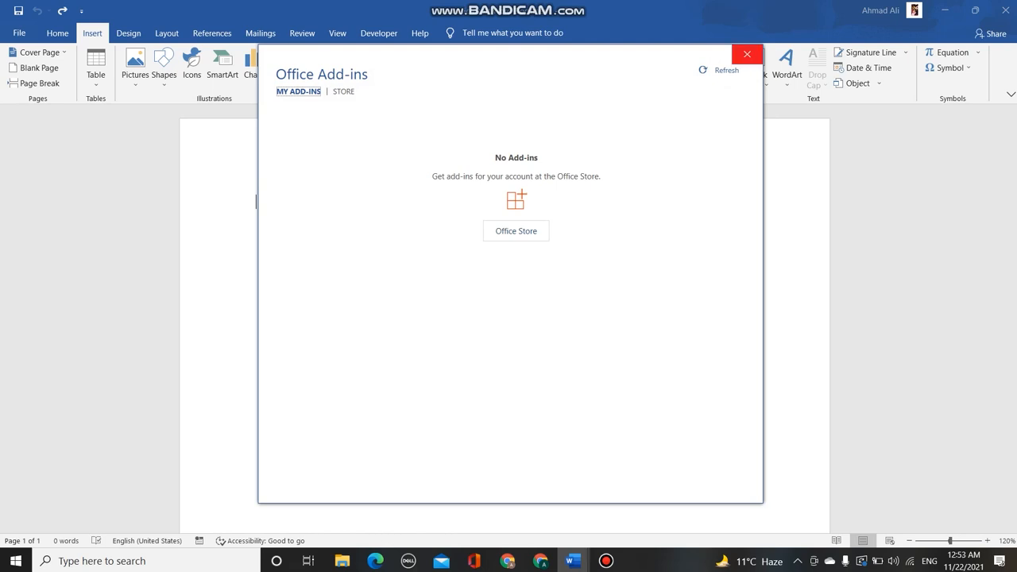
left_click(747, 54)
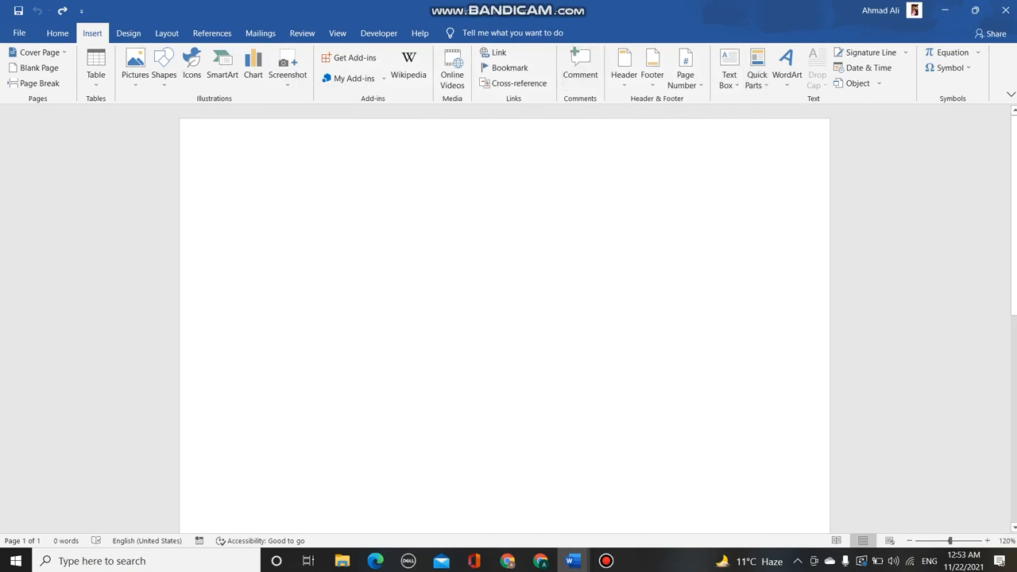
Examine the Wikipedia add-in's details on its AppSource page, then return to Word and dismiss the add-in's trust request
left_click(408, 66)
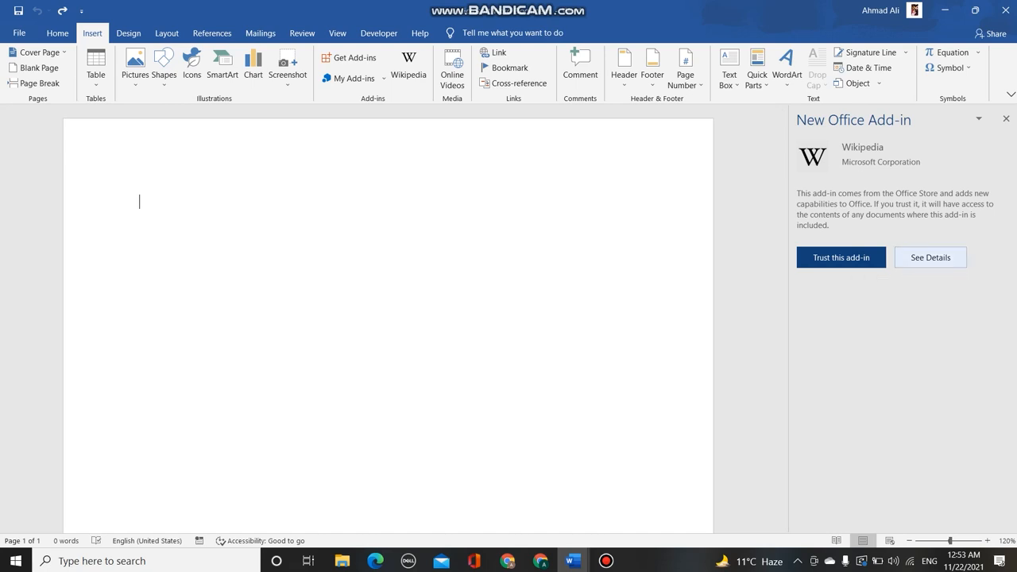
left_click(931, 257)
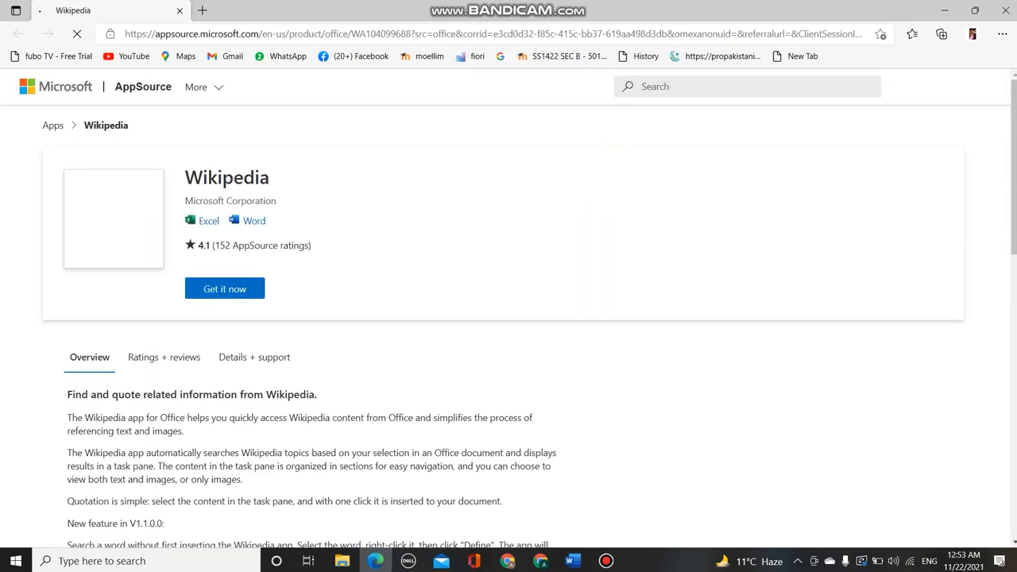
scroll(508, 318, "down", 3)
scroll(509, 318, "down", 7)
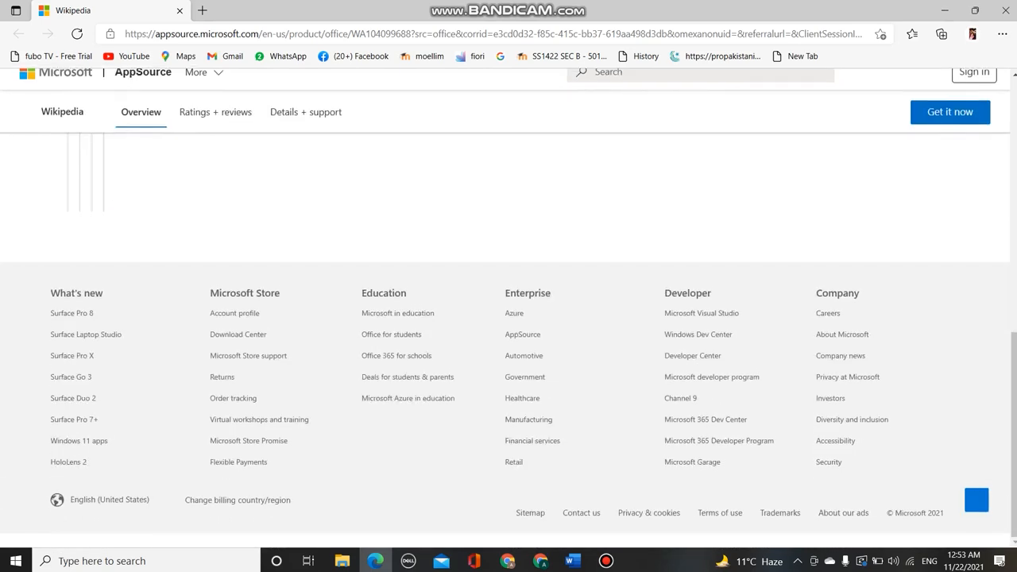
left_click(975, 494)
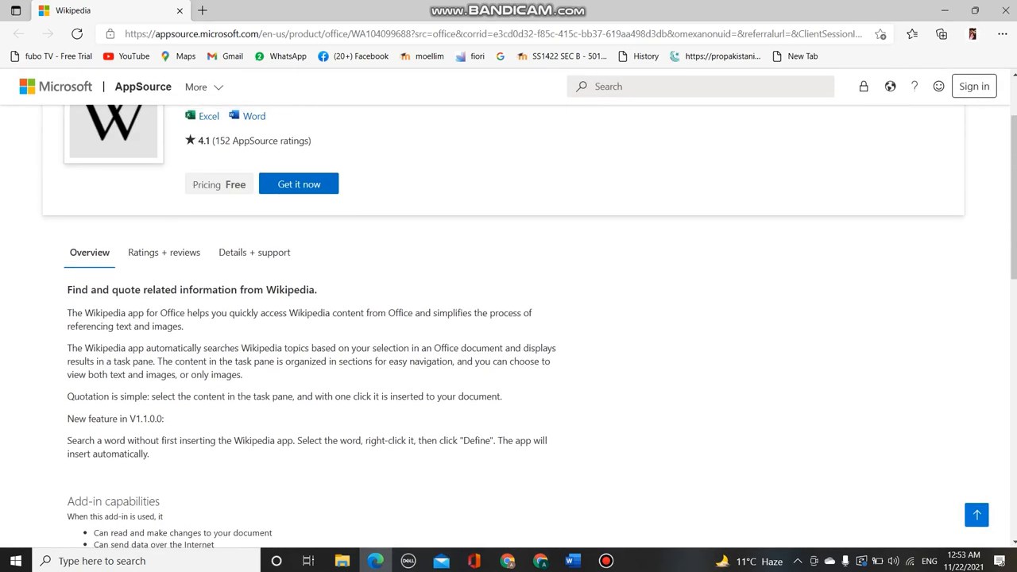
left_click(606, 562)
left_click(606, 561)
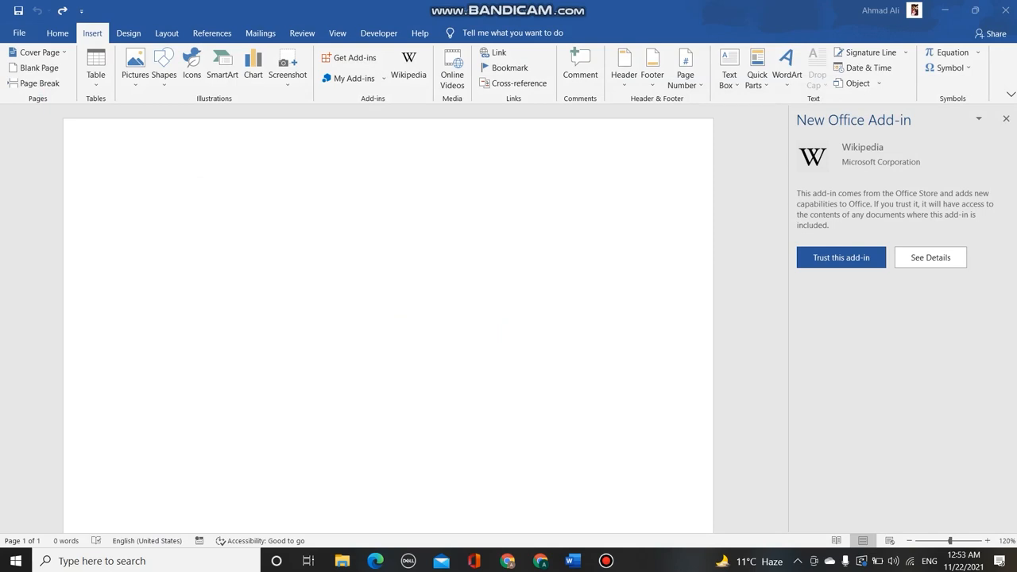
left_click(1006, 119)
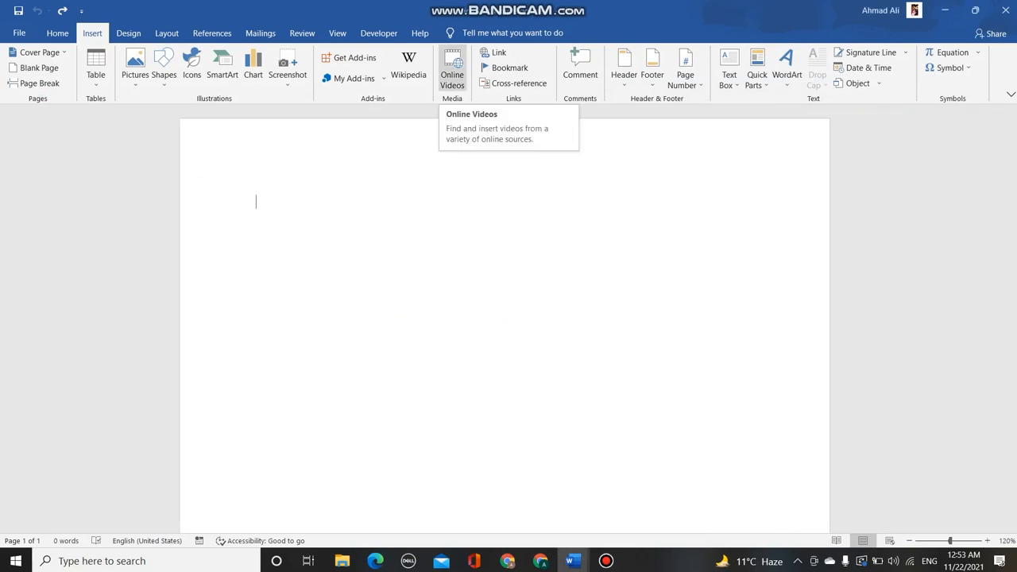
View the dialog for inserting an online video and dismiss it without entering a URL or embed code
left_click(452, 70)
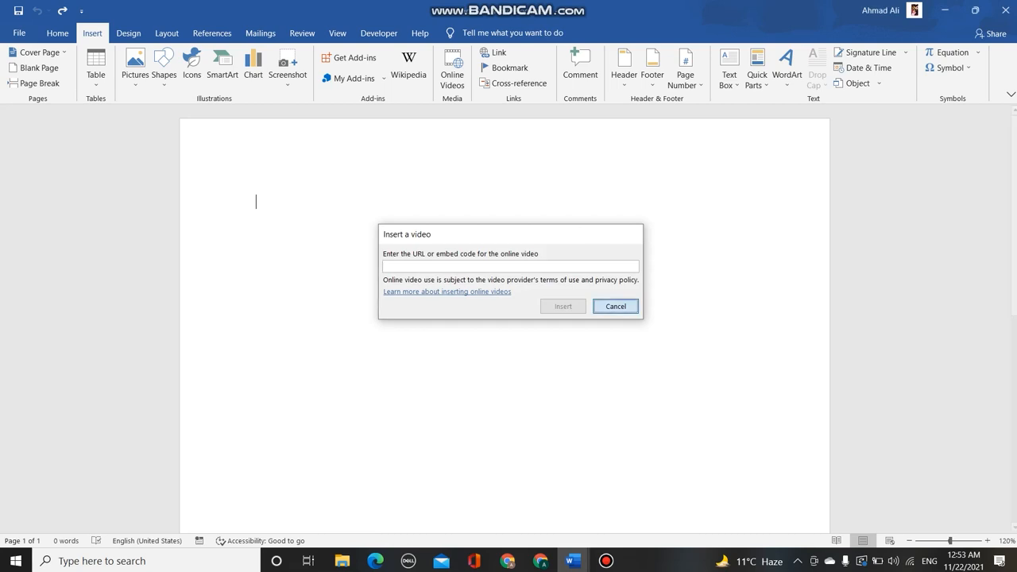
left_click(616, 306)
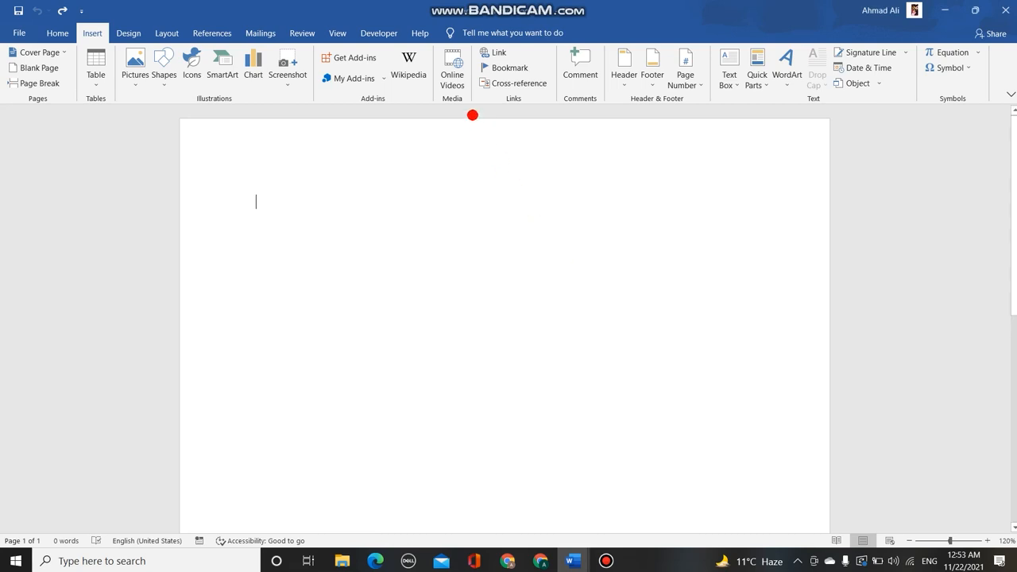
left_click(457, 82)
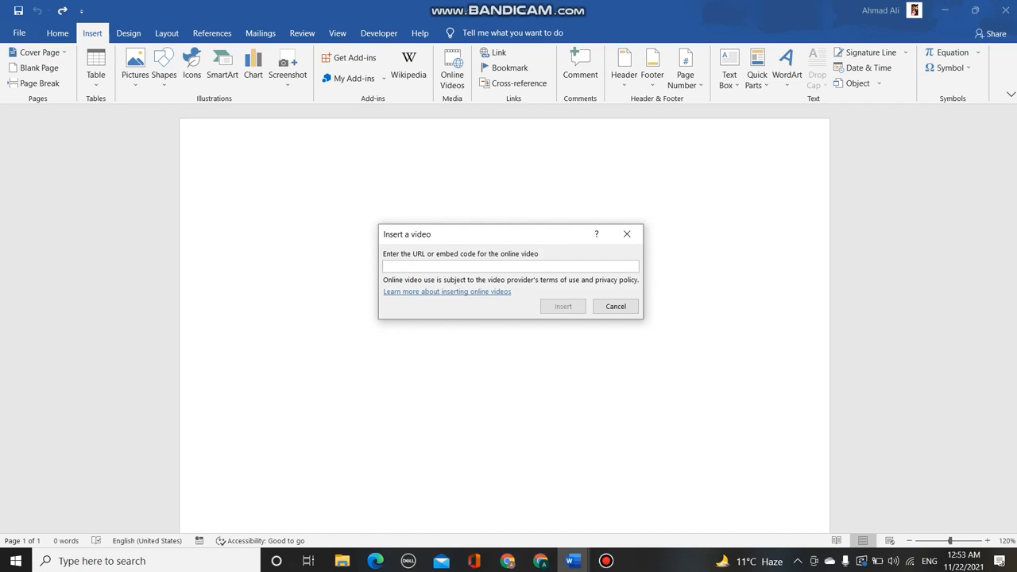
key("Escape")
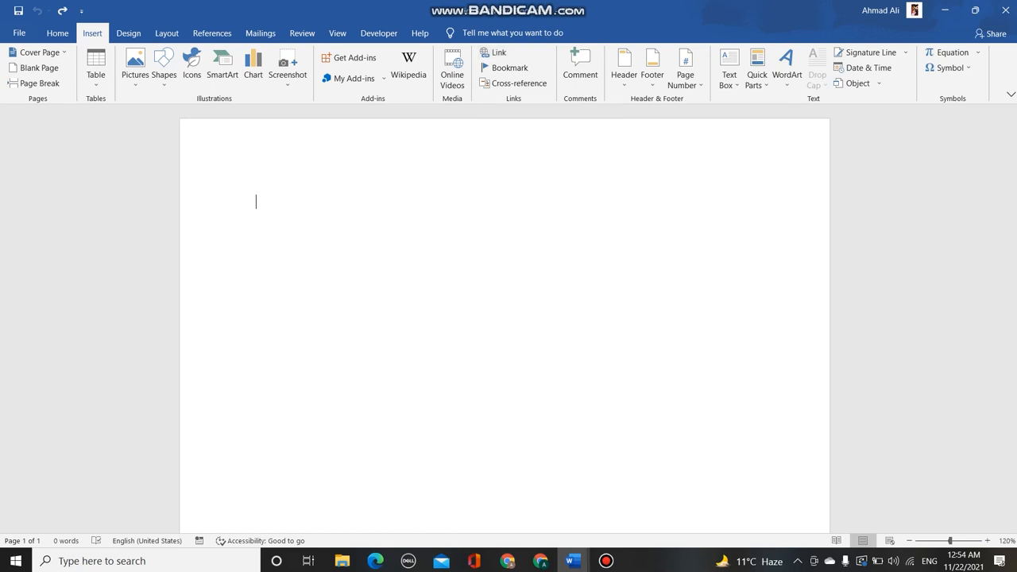
Look over the Insert Hyperlink and Bookmark dialogs, closing each without creating a link or bookmark
left_click(494, 53)
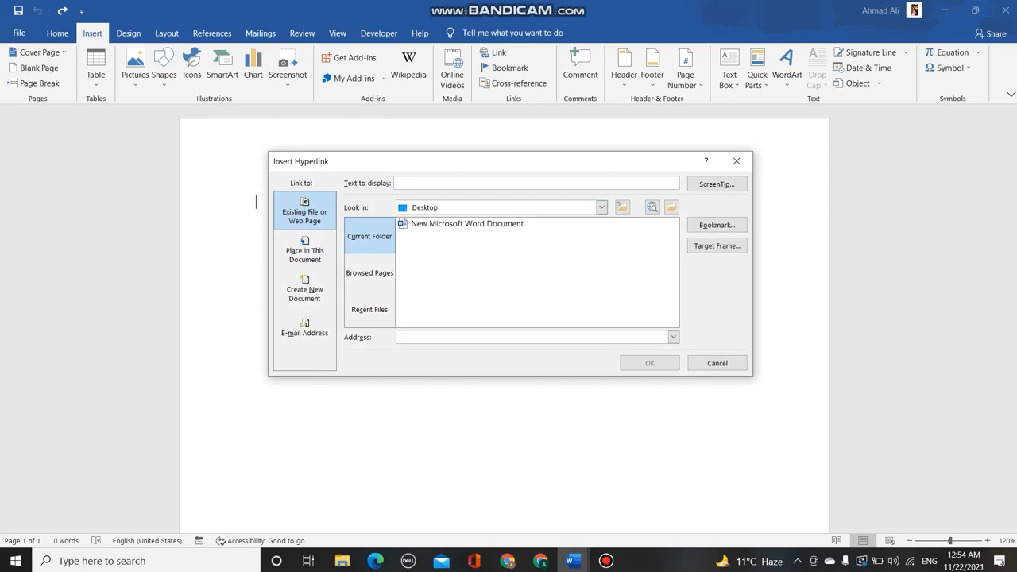
left_click_drag(477, 161, 613, 158)
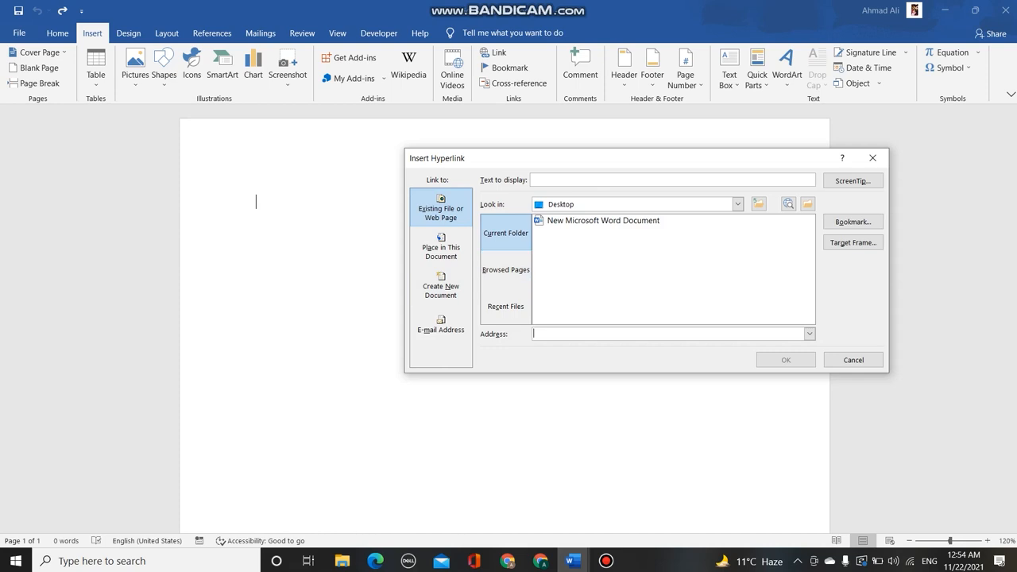
left_click(853, 360)
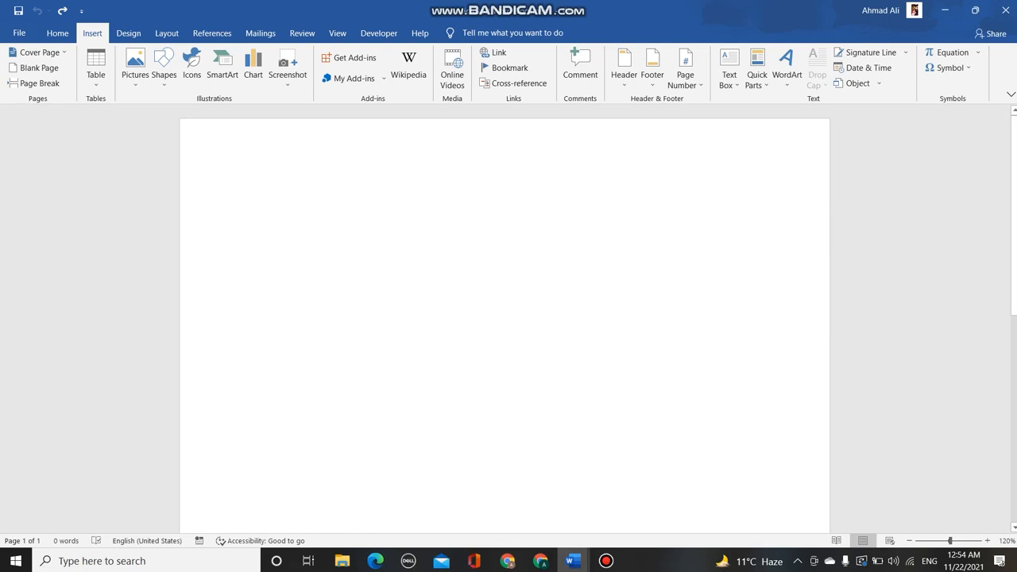
left_click(506, 67)
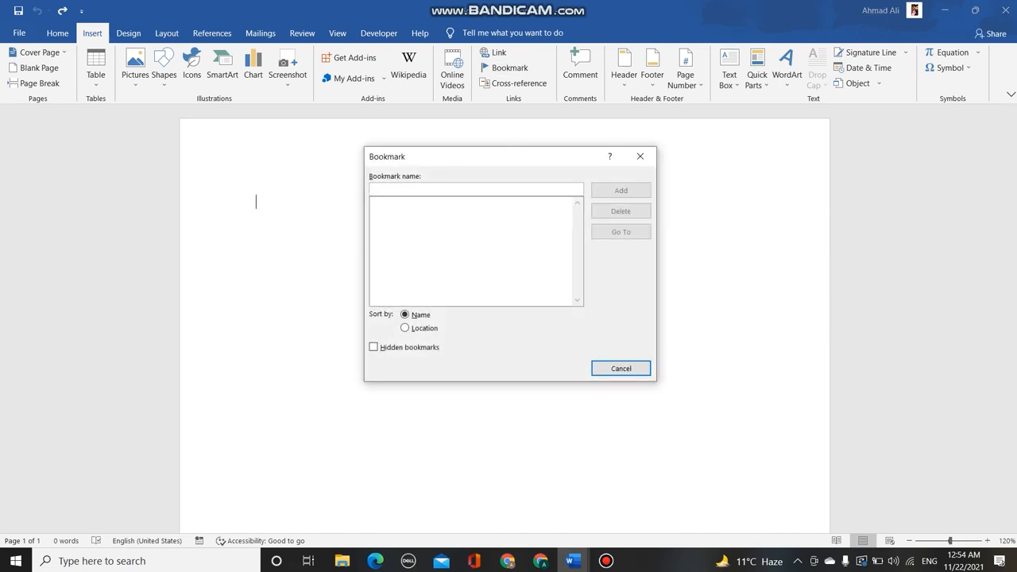
left_click(641, 157)
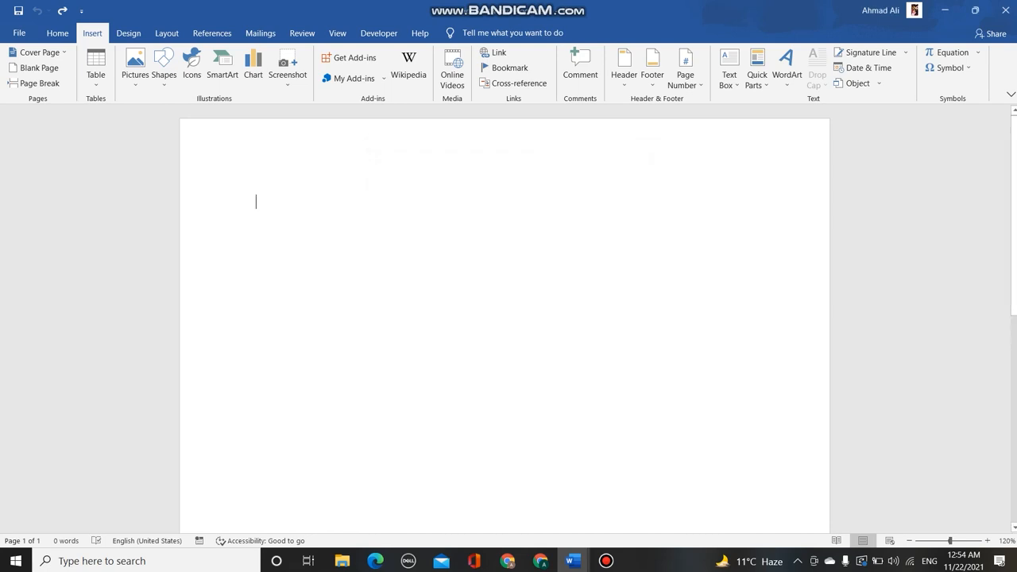
Fill the blank document with random sample text using the formula =RAND(5,5)
type("=")
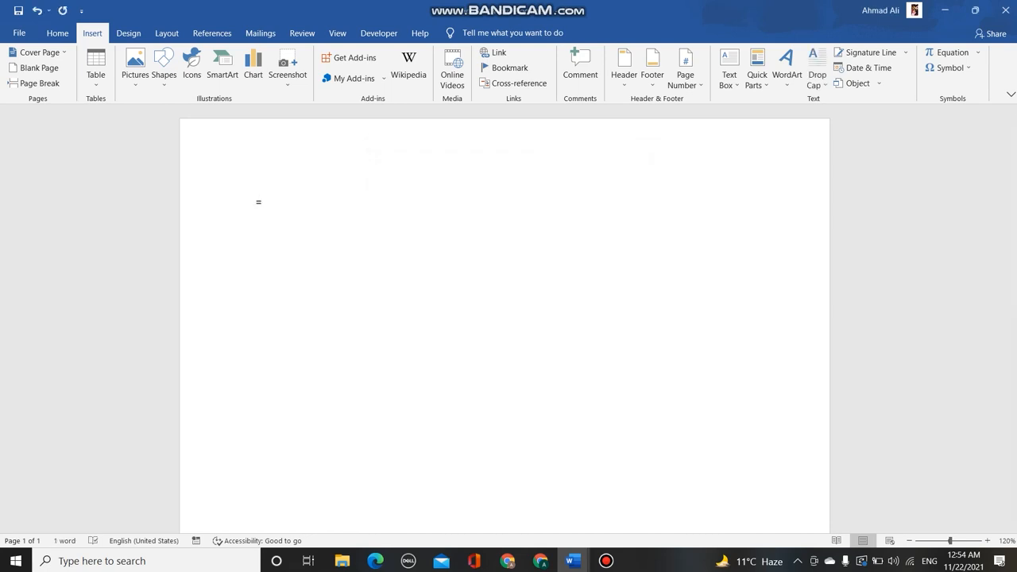
type("RAND(5,5)")
key("Return")
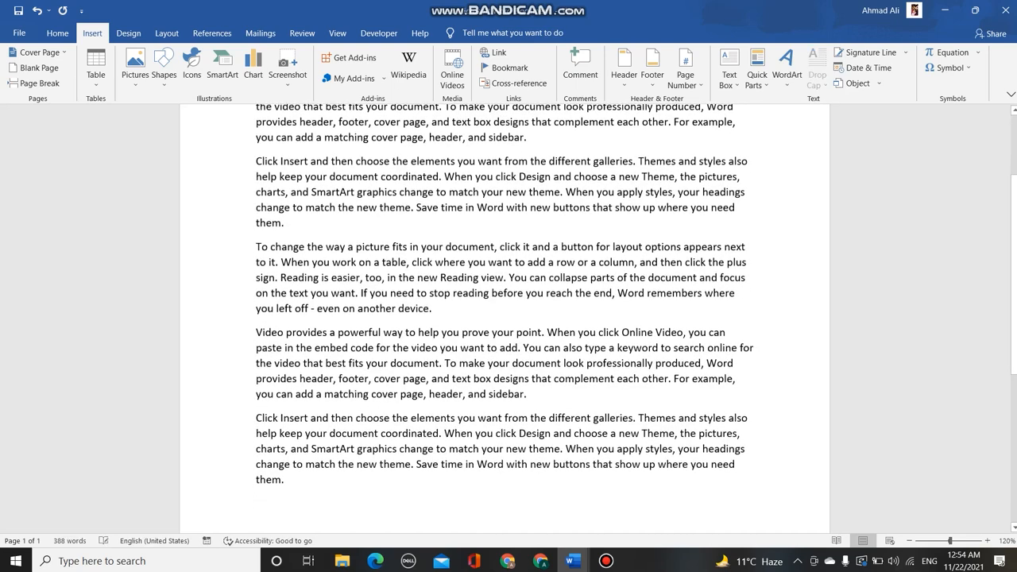
scroll(505, 318, "up", 2)
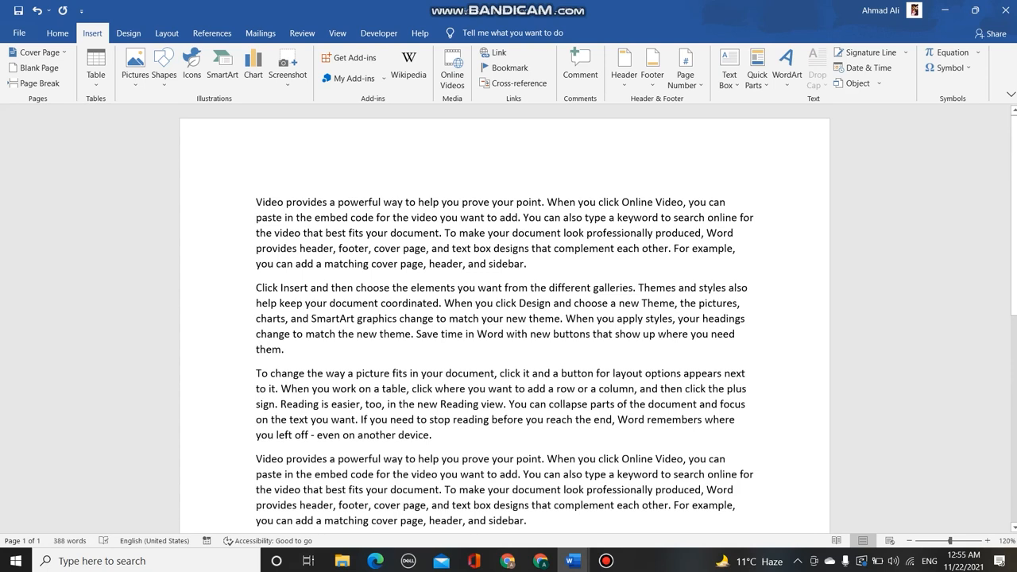
Add a new line reading TOPIC#1 above the first paragraph
left_click(284, 202)
key("Left")
key("Return")
key("Up")
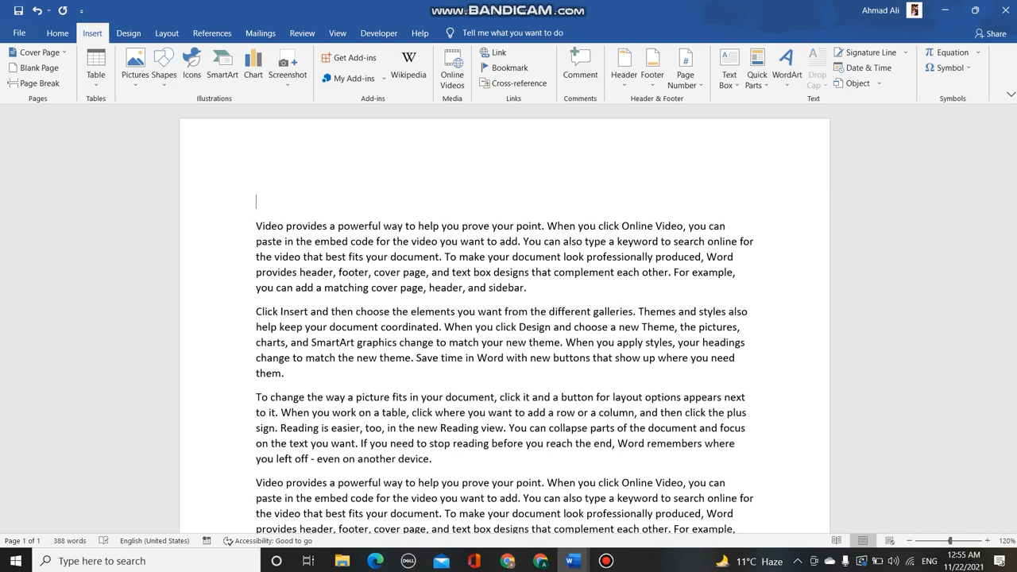
type("TOPIC#1")
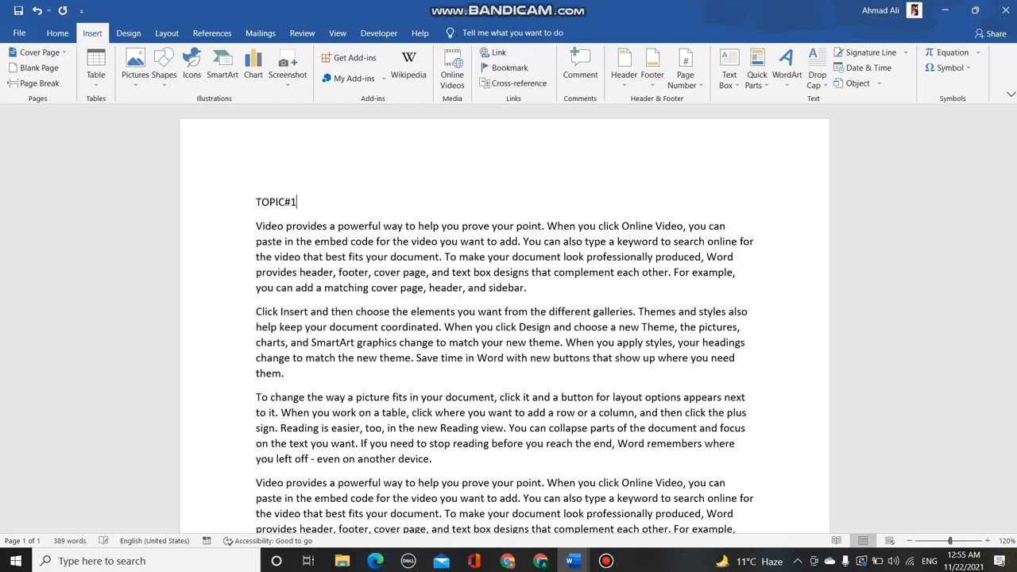
Try to bookmark the TOPIC#1 line under the name TOPIC#1, sorted by name, and leave the dialog
key("shift+Home")
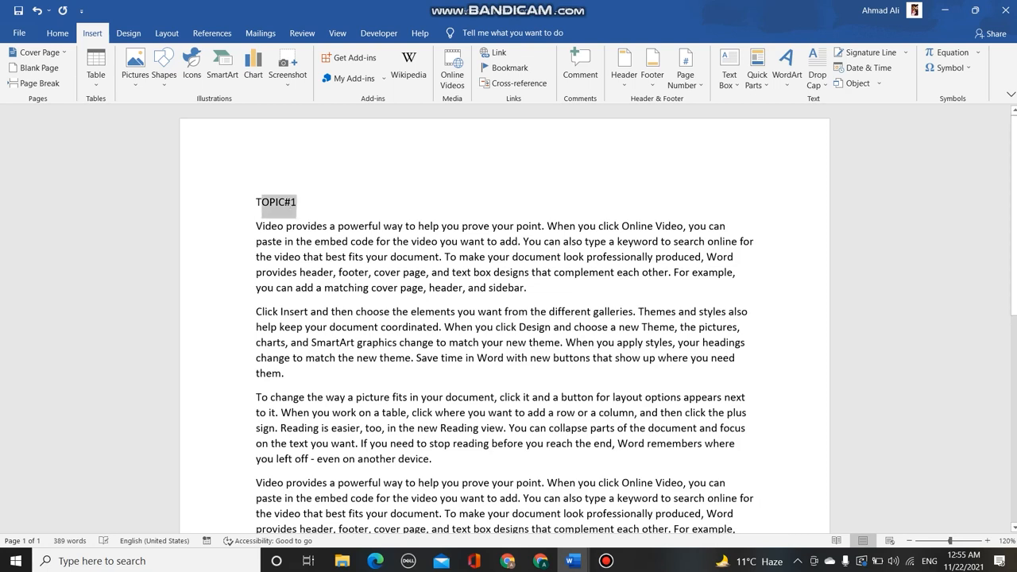
left_click(277, 226)
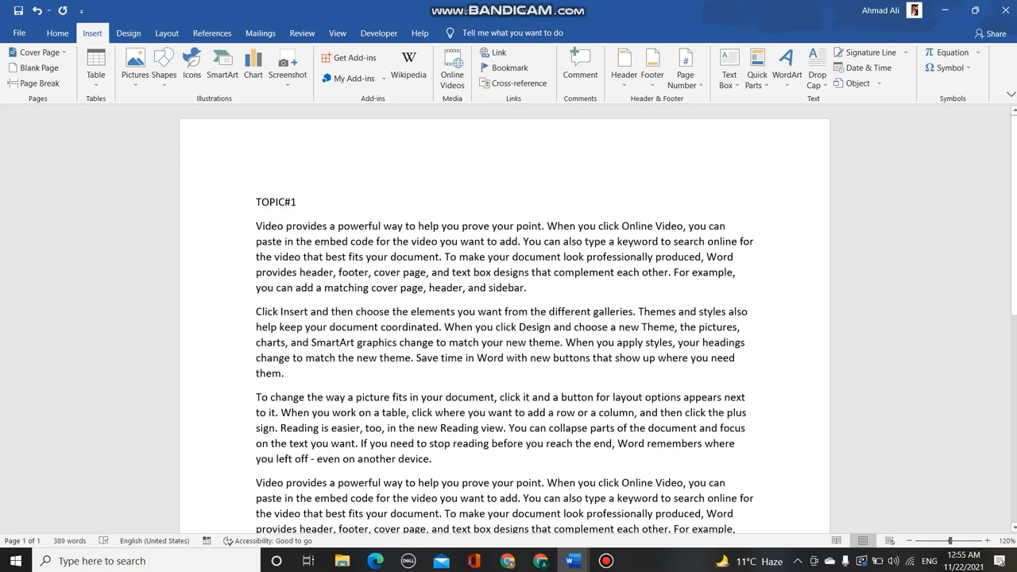
key("shift+Home")
left_click(506, 69)
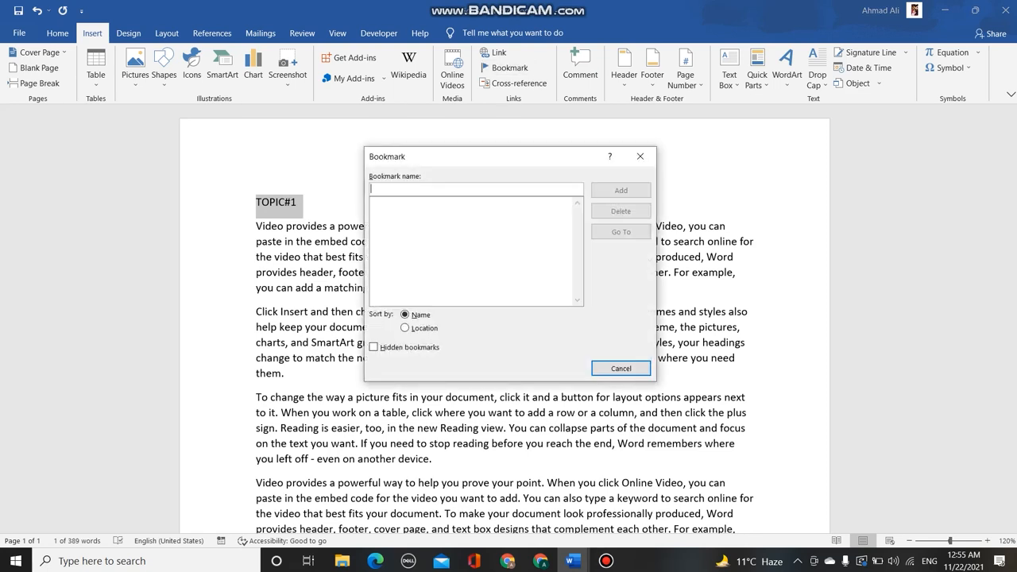
type("T")
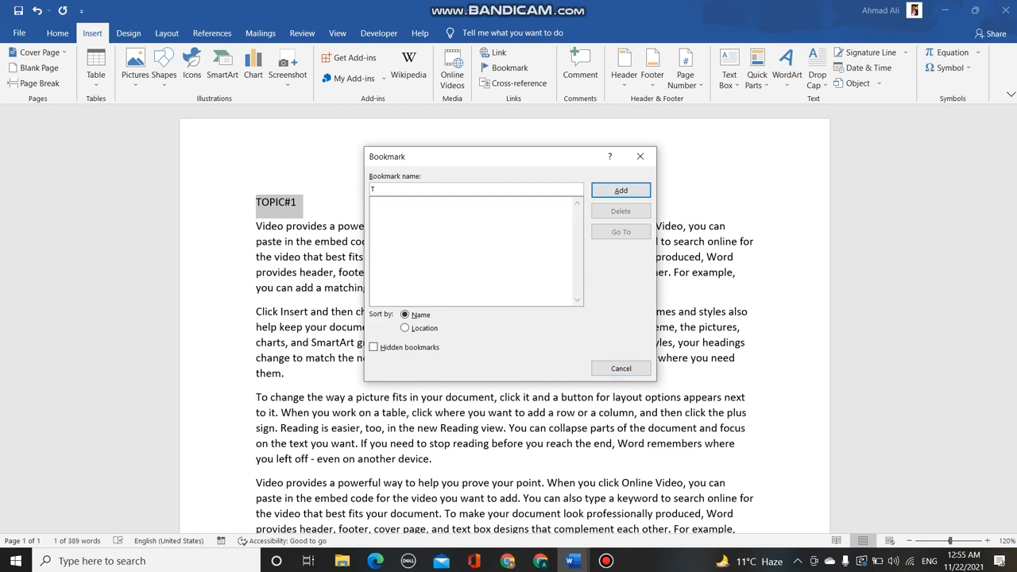
type("OPIC#")
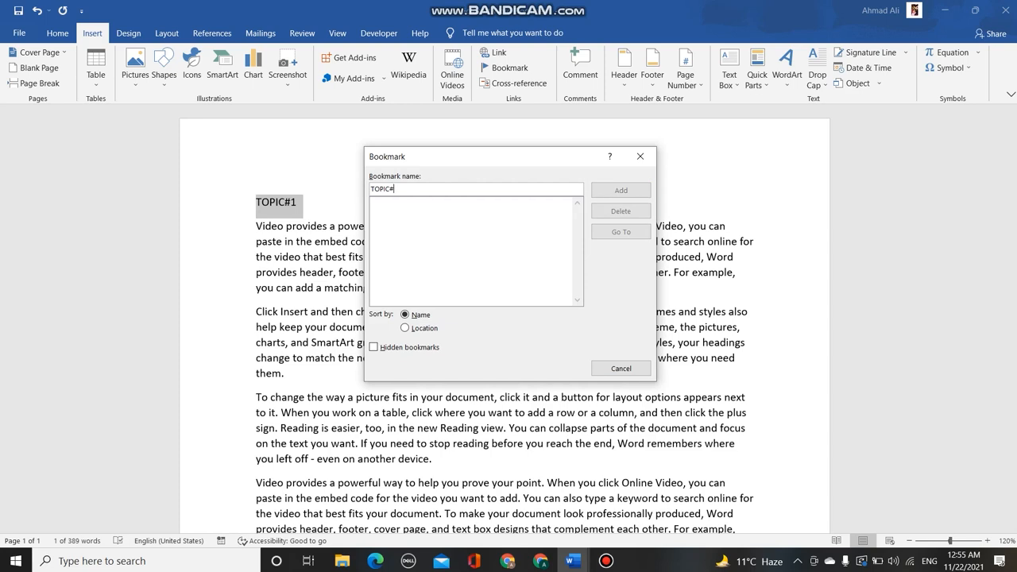
type("1")
left_click(414, 328)
left_click(405, 314)
left_click(621, 368)
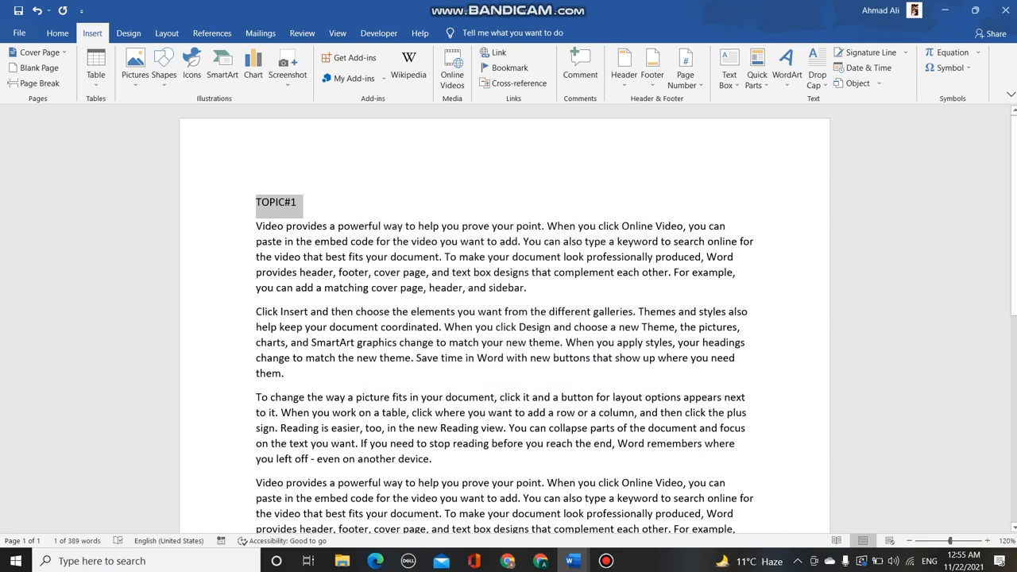
left_click(285, 203)
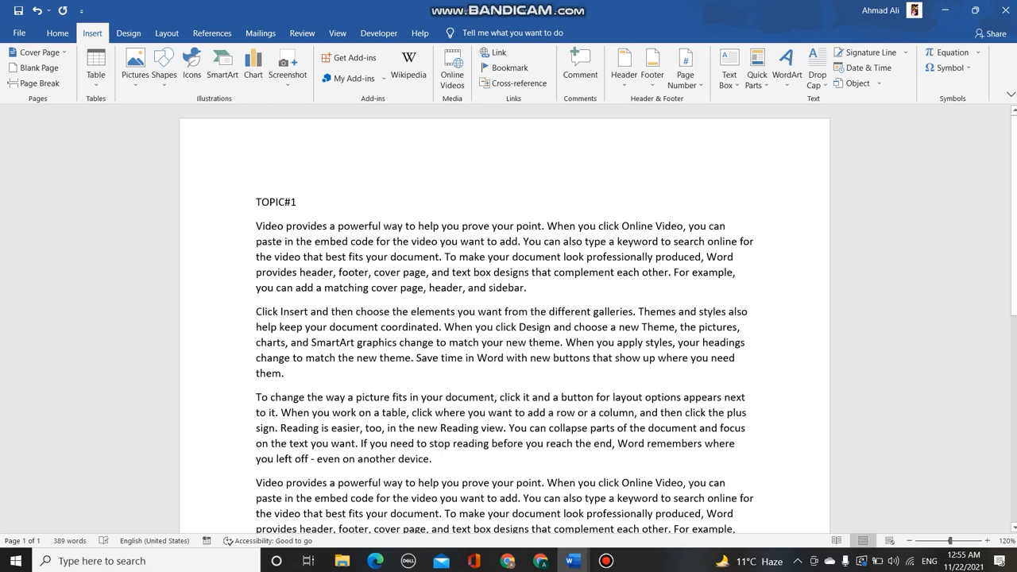
Examine which reference targets the Cross-reference dialog offers for a numbered item, and close it without inserting one
scroll(505, 318, "down", 2)
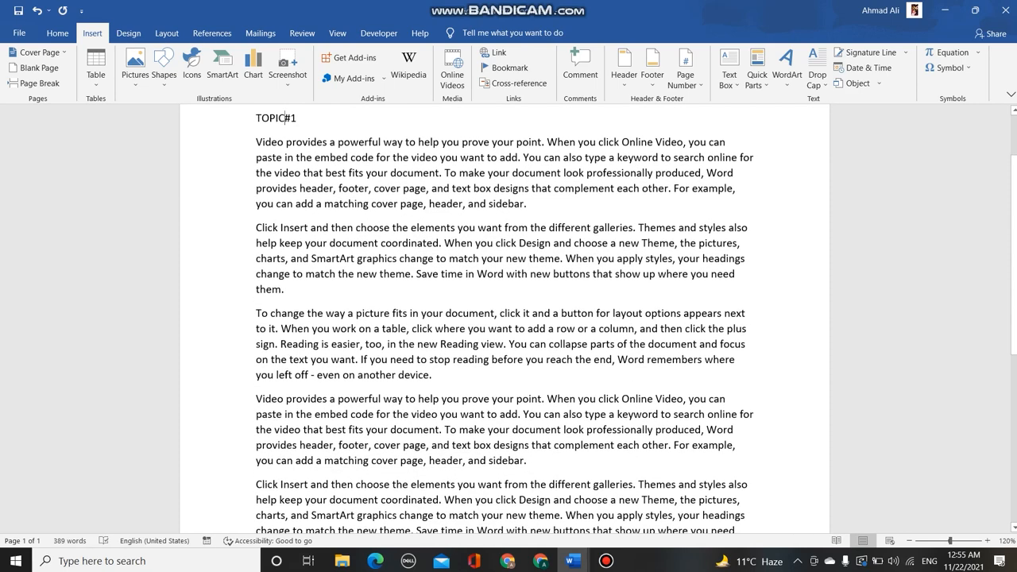
scroll(505, 318, "down", 6)
scroll(505, 318, "up", 8)
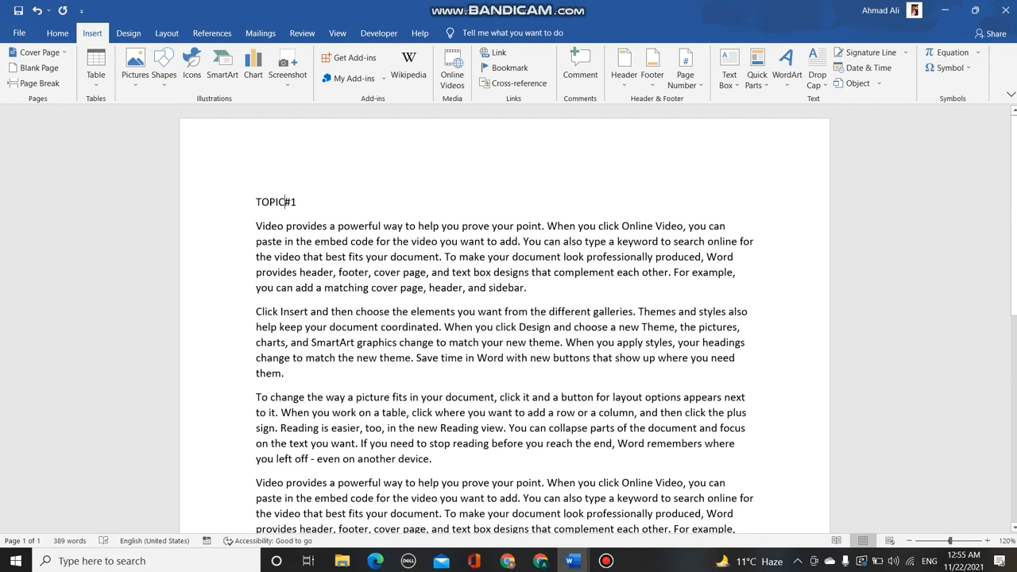
left_click(519, 83)
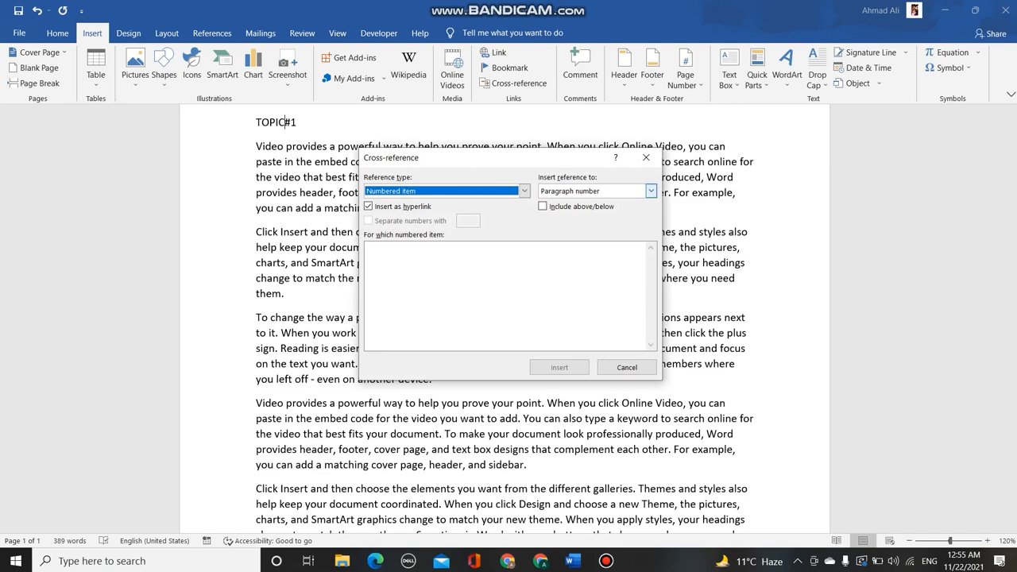
left_click(651, 191)
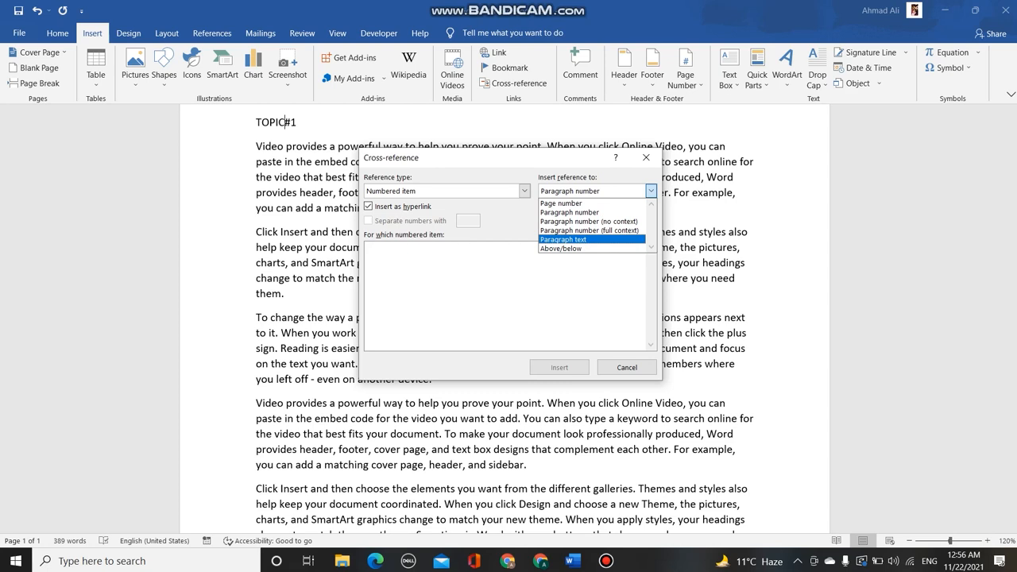
left_click(627, 367)
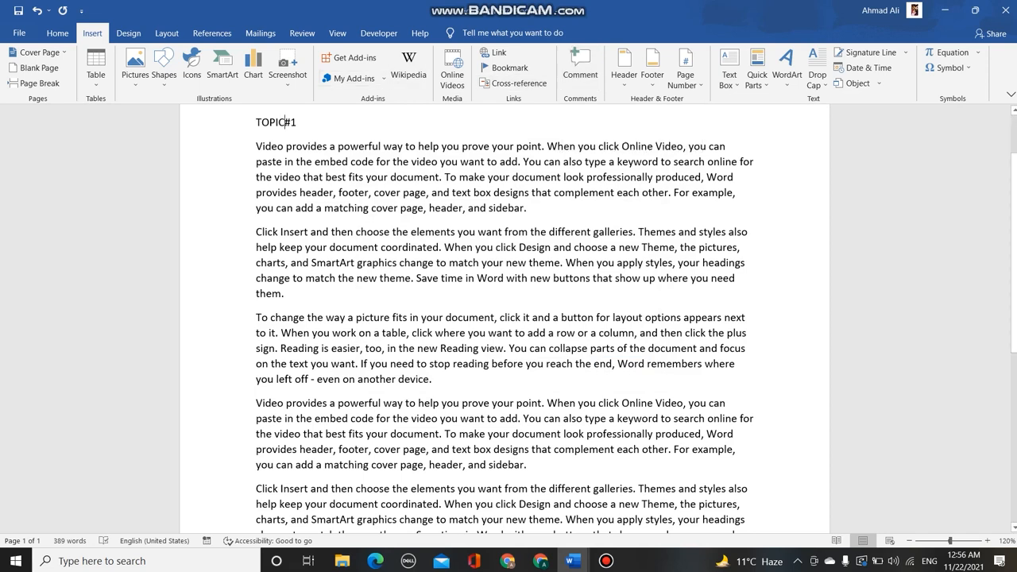
Enlarge the TOPIC#1 heading to 24 pt and make it bold
triple_click(285, 122)
left_click(343, 84)
left_click(342, 85)
left_click(343, 84)
left_click(343, 85)
left_click(343, 84)
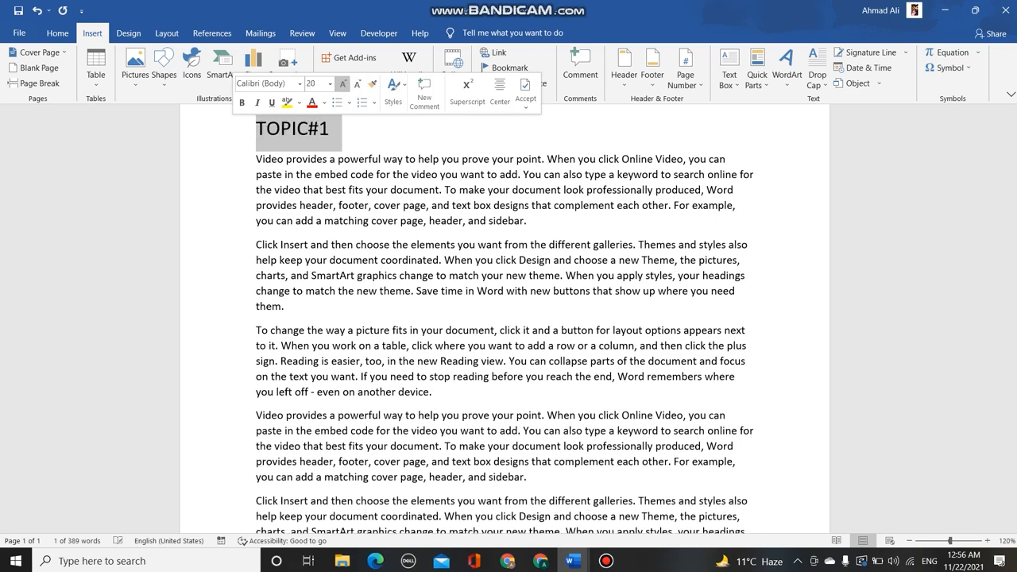
left_click(342, 84)
left_click(342, 84)
left_click(242, 101)
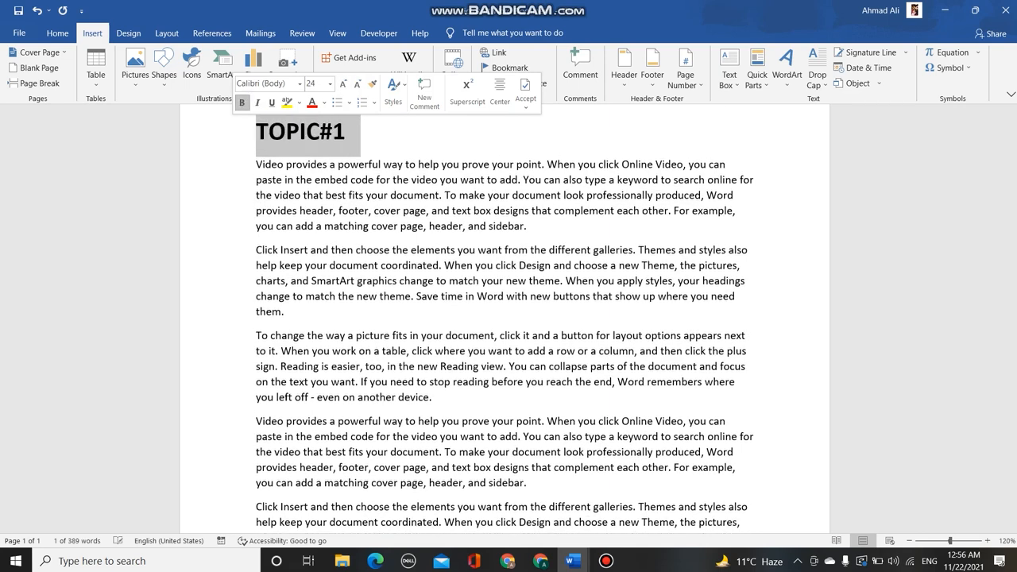
Attach a comment reading THIS IS COMMENT to the TOPIC#1 heading and mark it as resolved
left_click(580, 65)
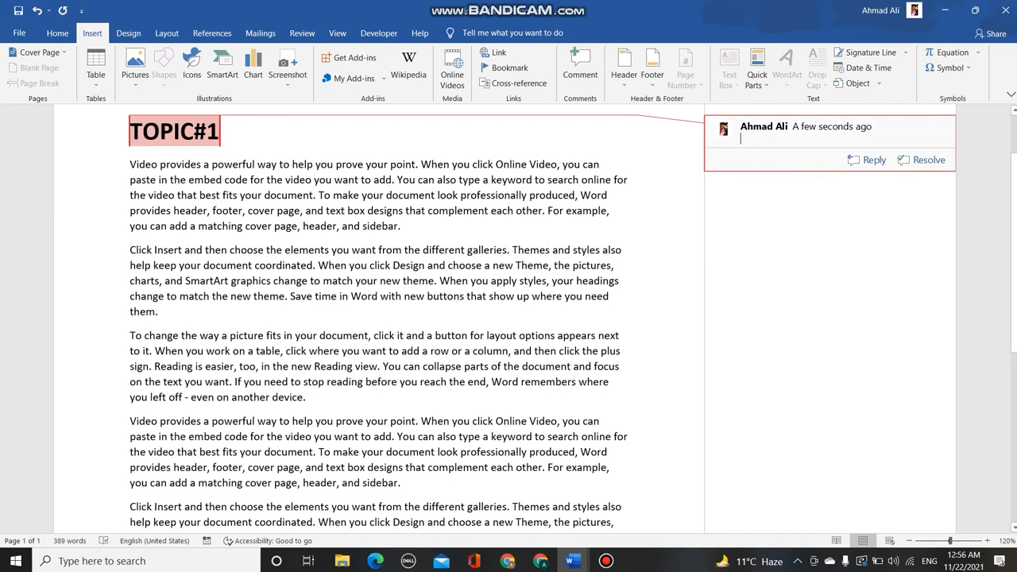
type("TH")
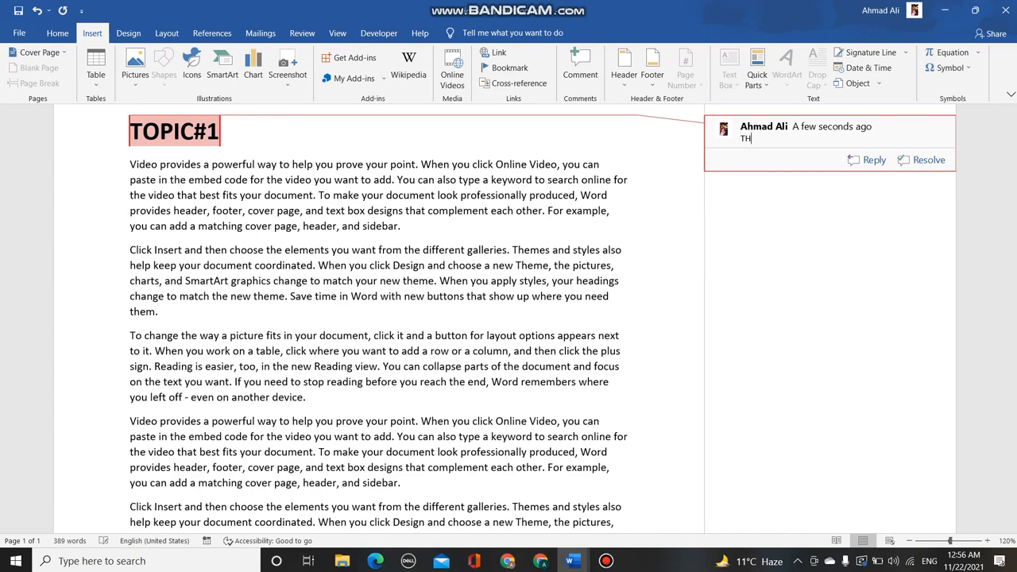
type("IS IS COMMENT")
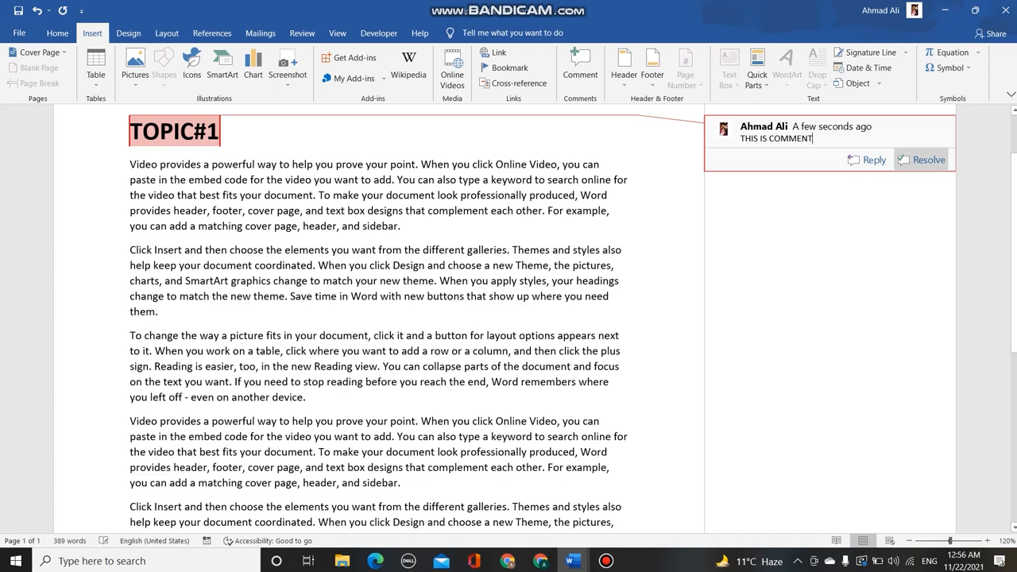
left_click(922, 160)
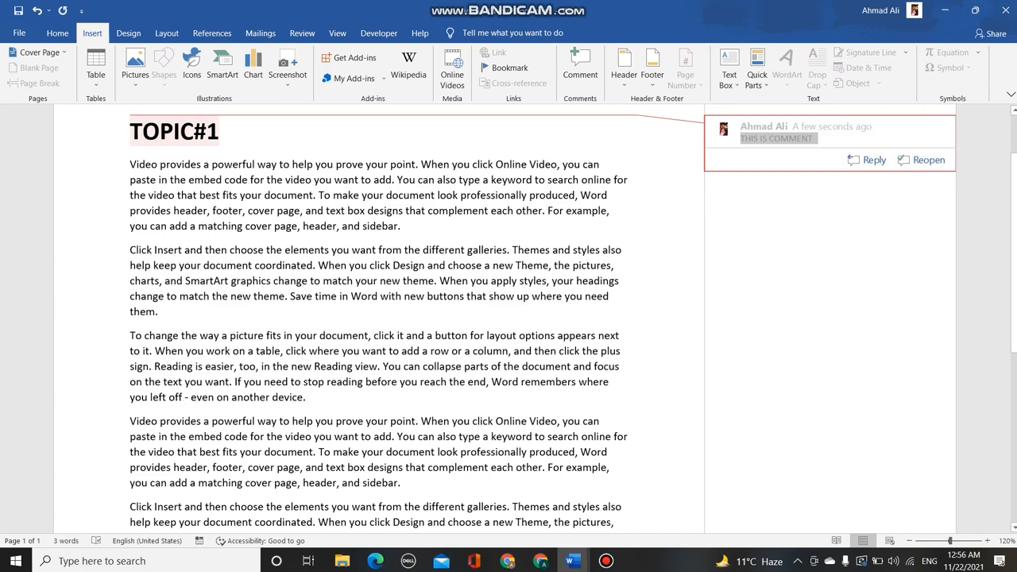
Delete the comment attached to the TOPIC#1 heading
scroll(509, 318, "up", 2)
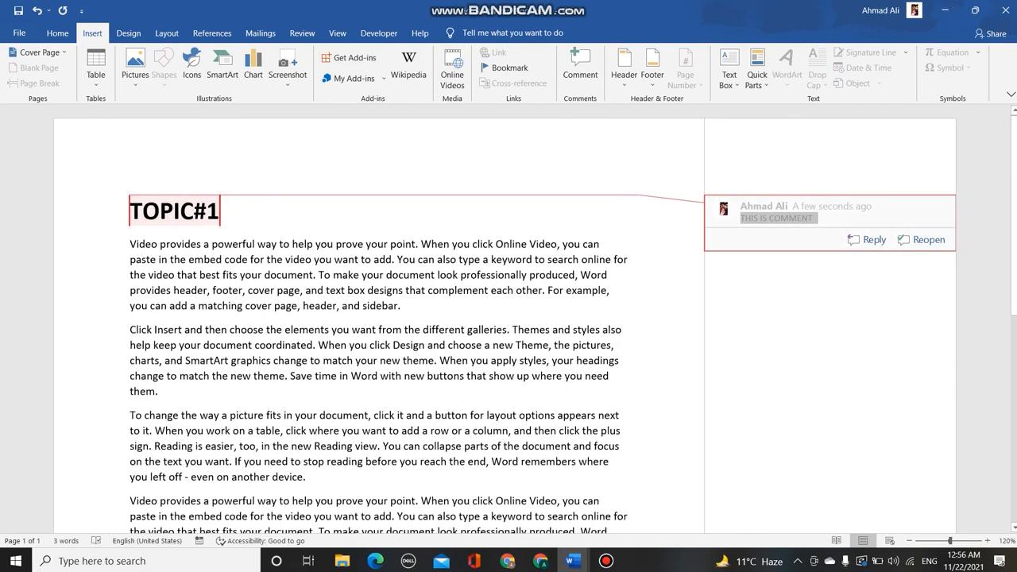
left_click(798, 218)
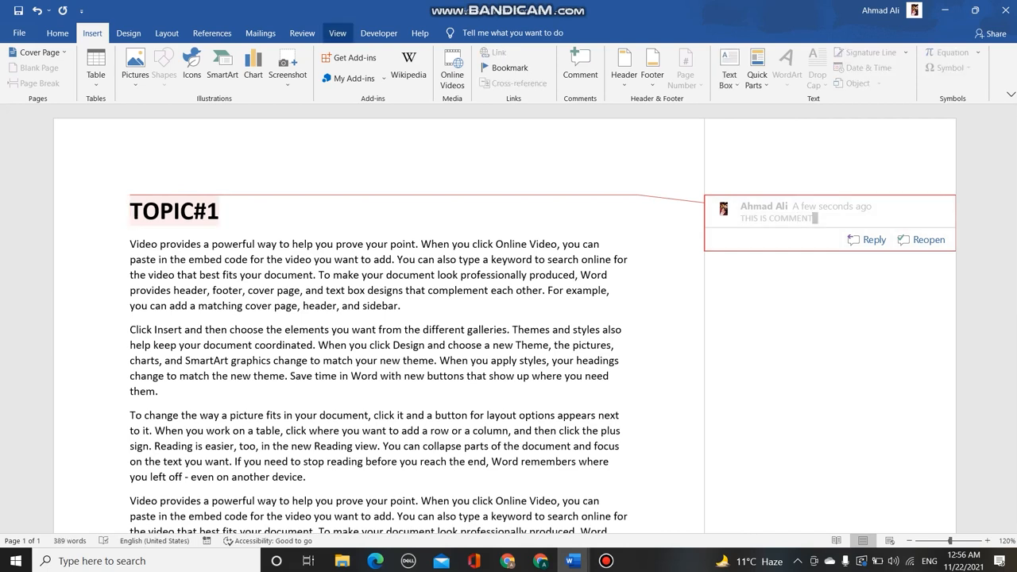
left_click(337, 33)
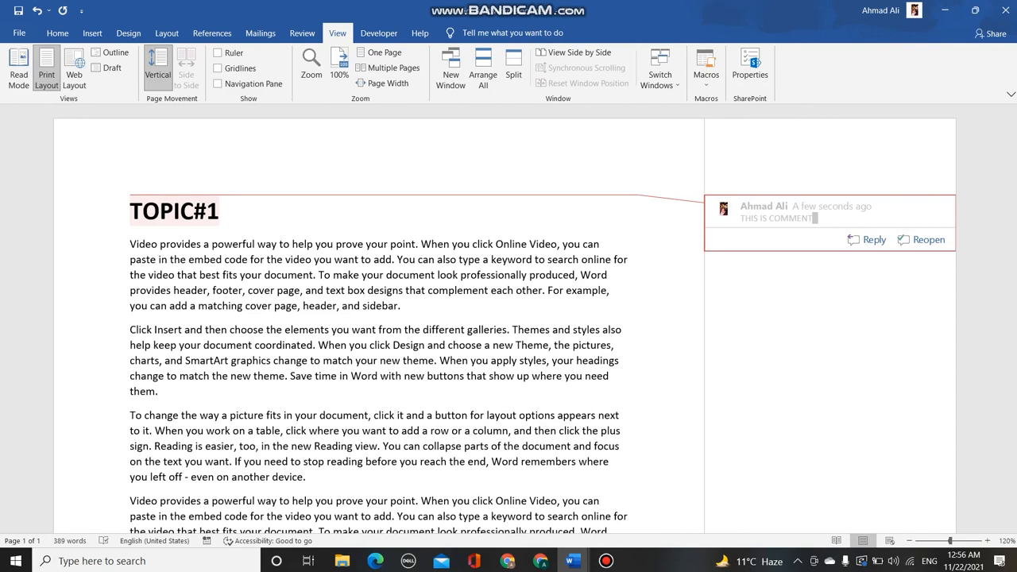
left_click(302, 33)
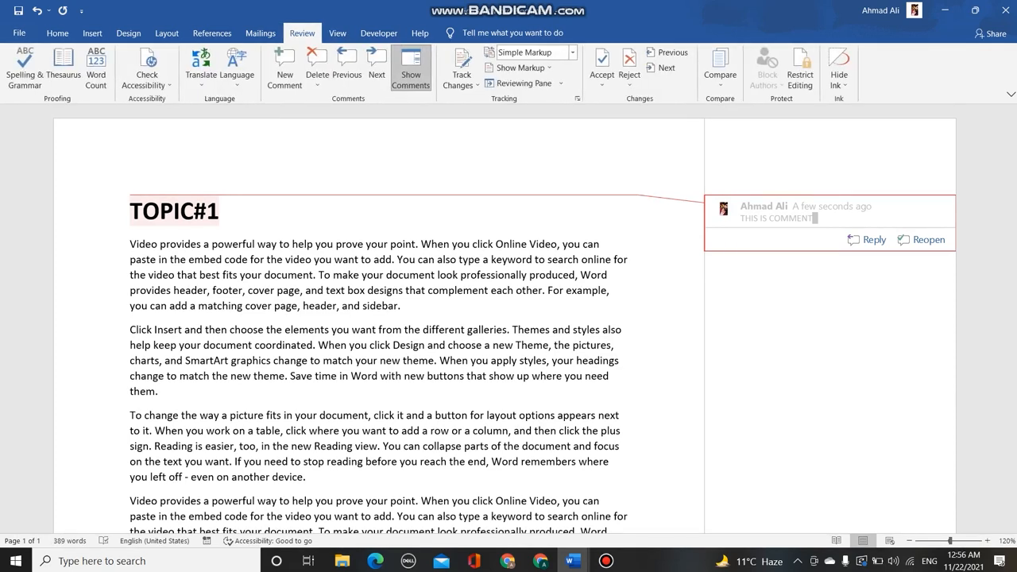
left_click(318, 83)
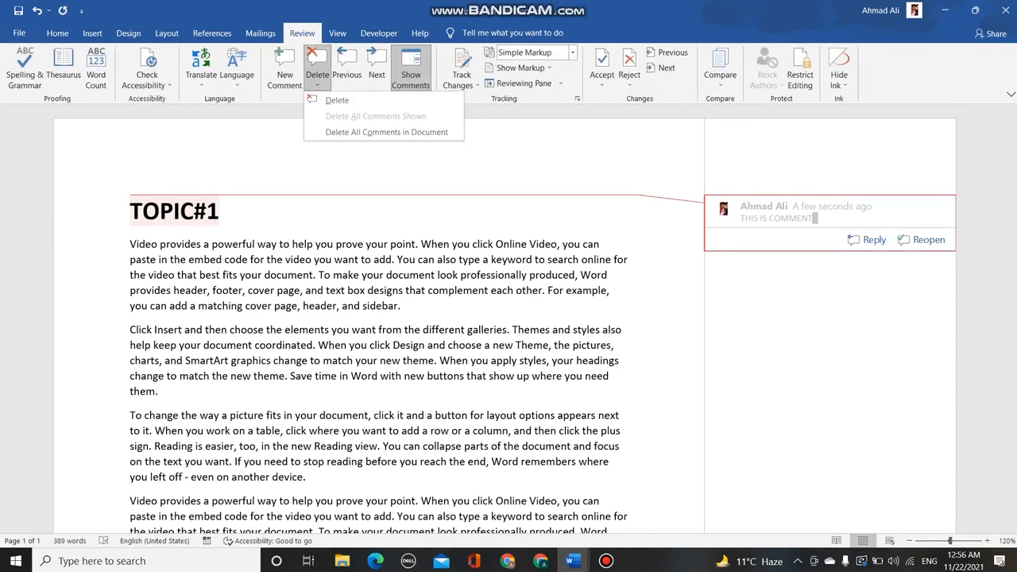
left_click(337, 99)
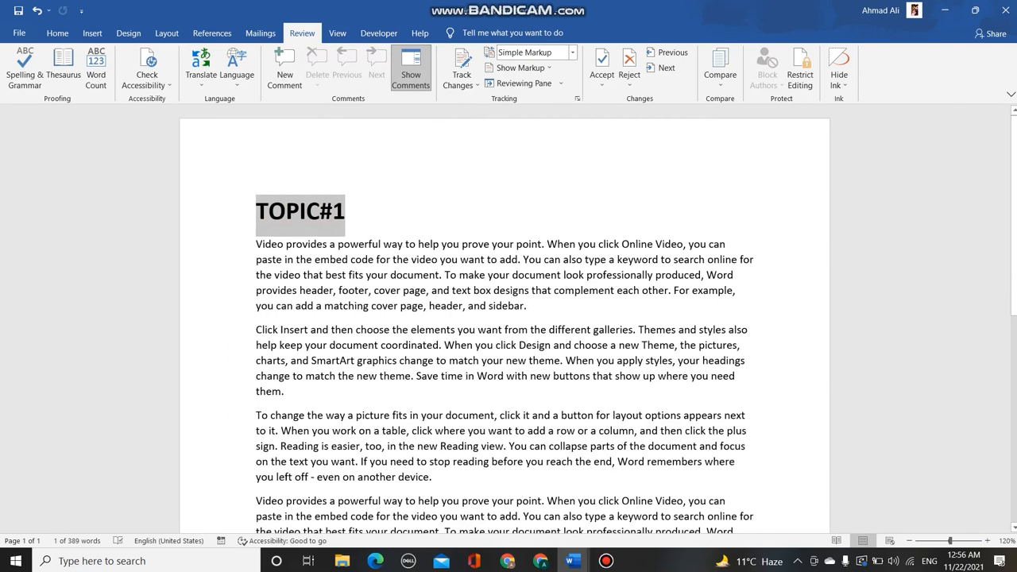
Insert the built-in Retrospect header into the document
left_click(92, 33)
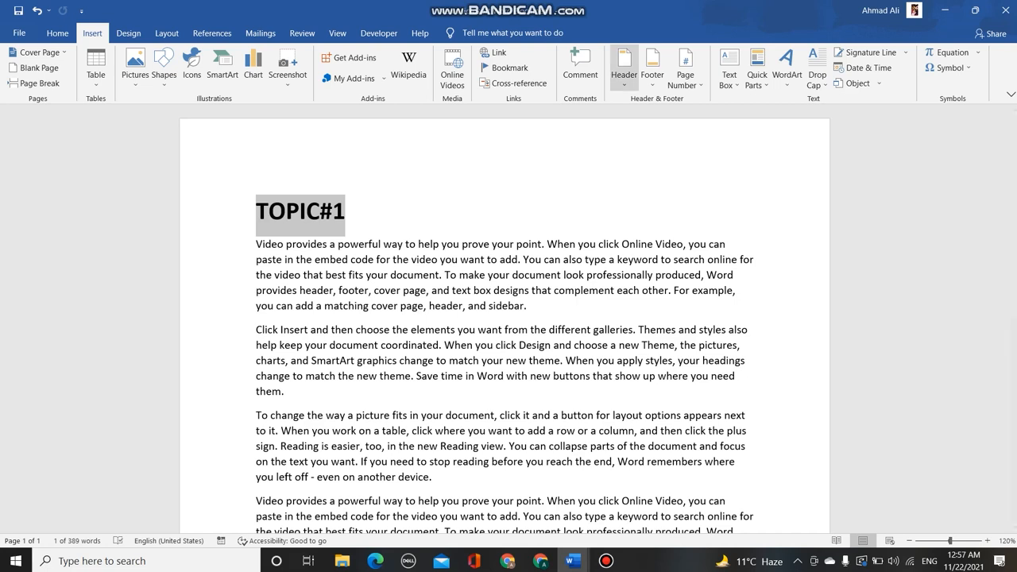
left_click(624, 68)
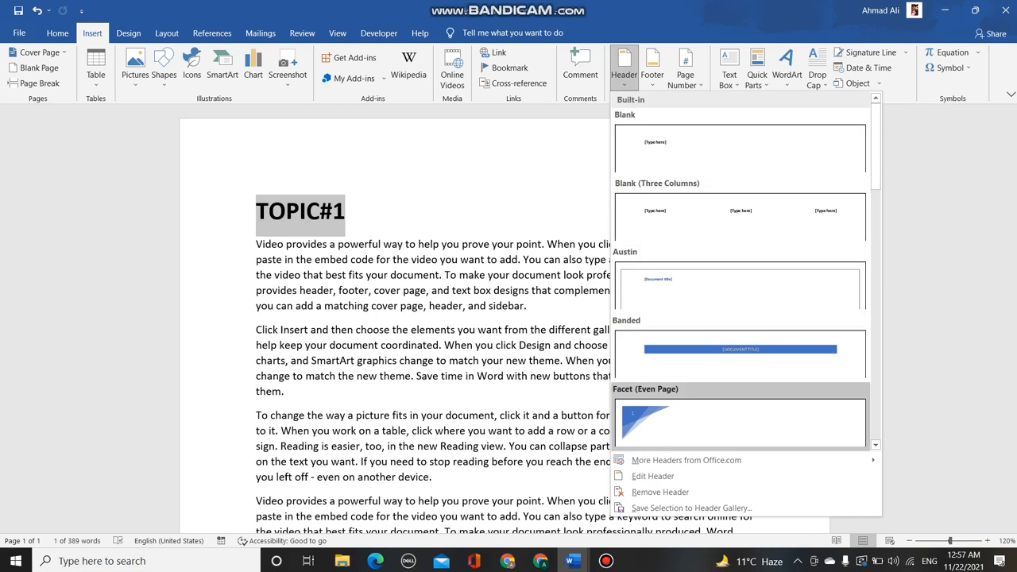
scroll(739, 270, "down", 5)
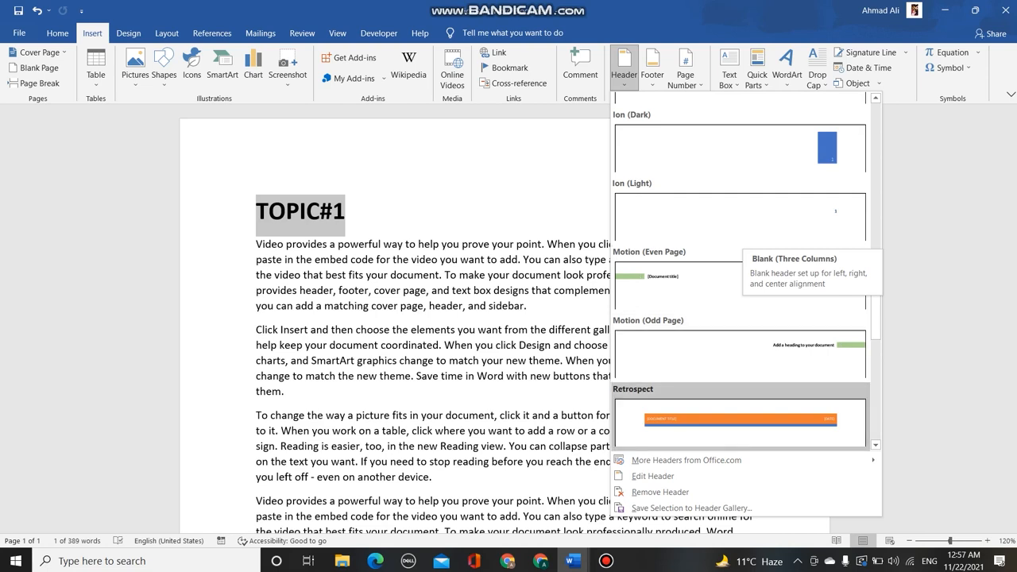
left_click(739, 417)
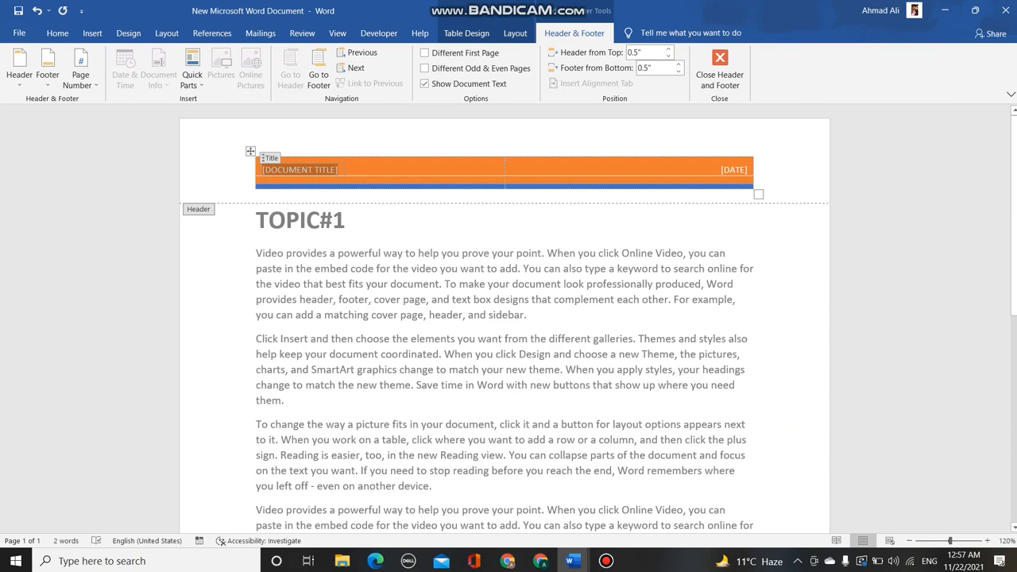
Replace the document title placeholder in the header with ICT
triple_click(319, 170)
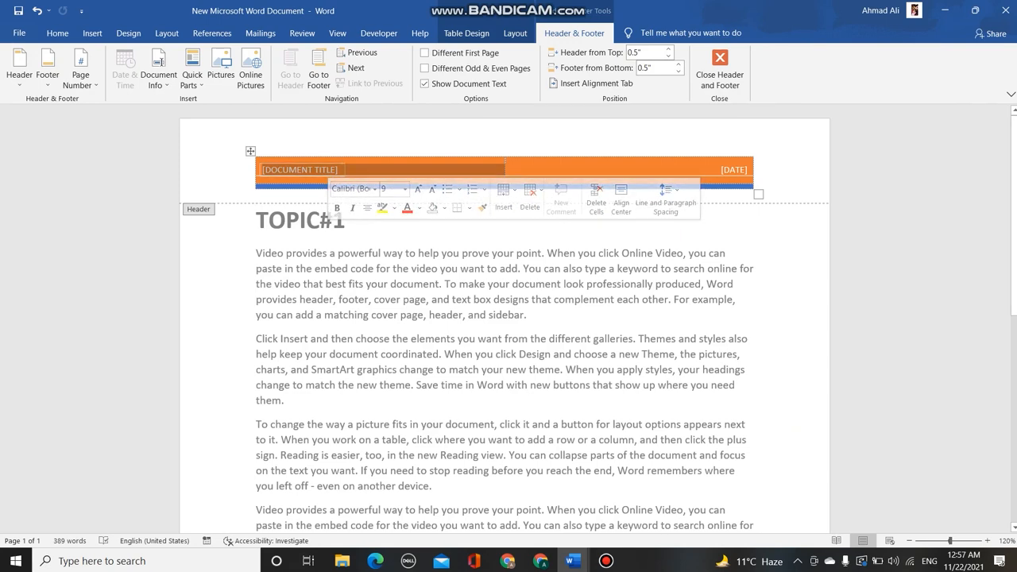
left_click(310, 170)
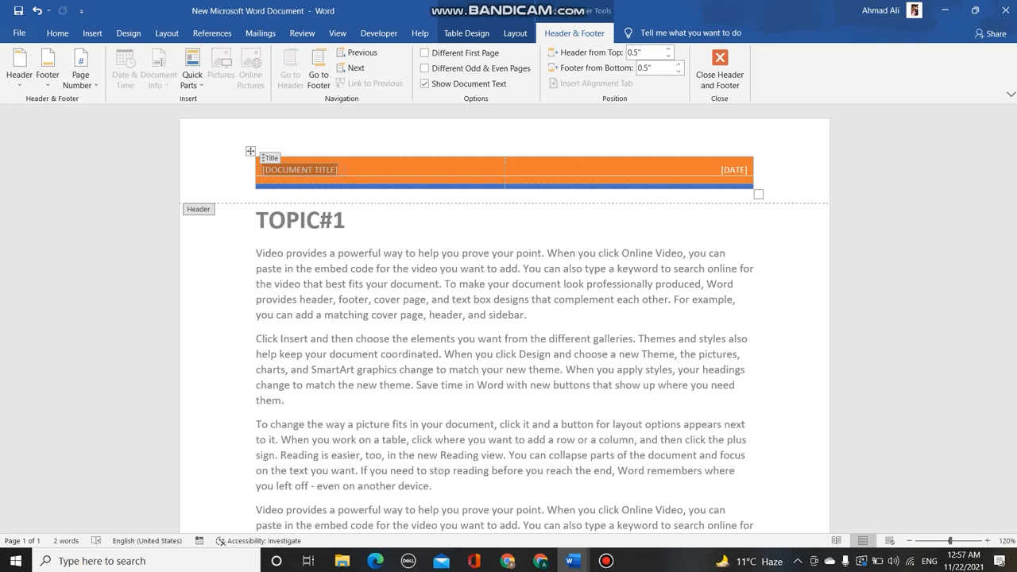
key("BackSpace")
type("ICT")
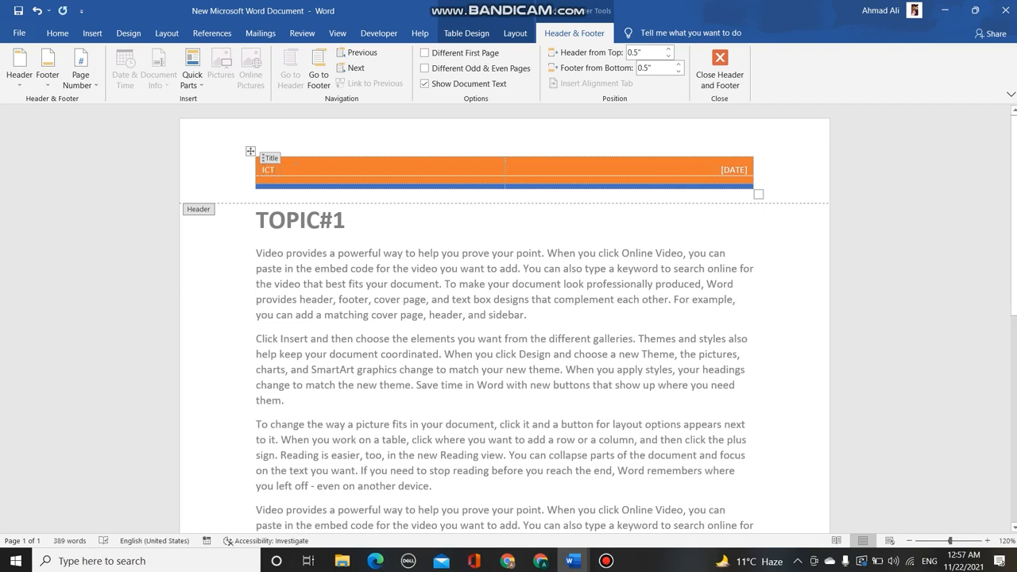
Set the header's date field to November 22, 2021 using its calendar
left_click(734, 170)
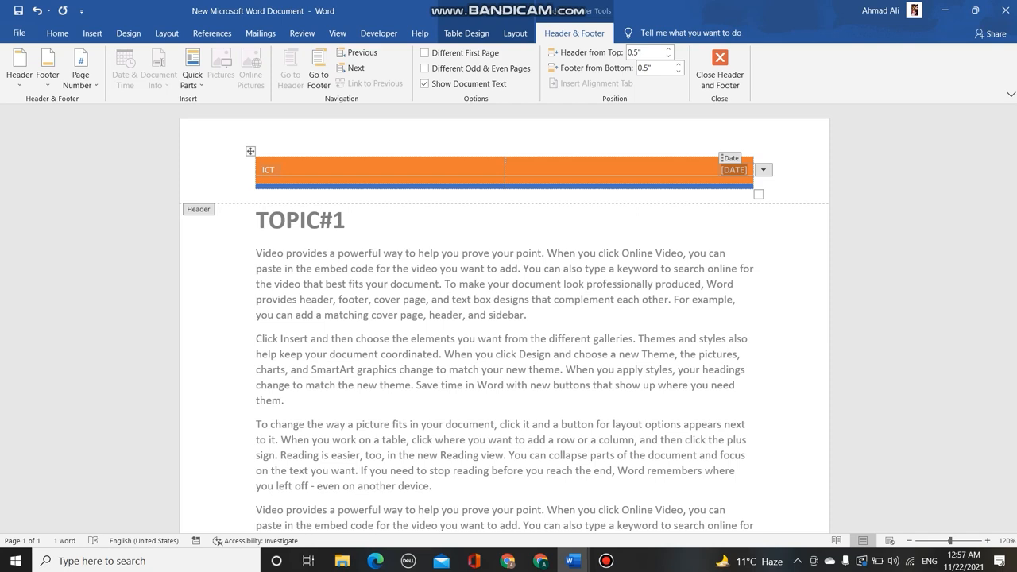
left_click(763, 170)
left_click(674, 241)
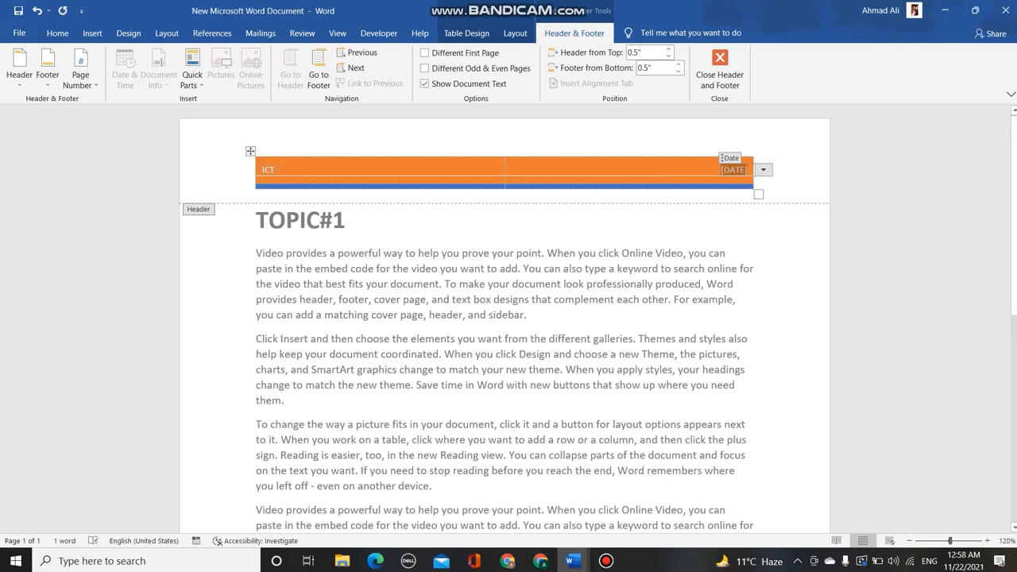
left_click(764, 171)
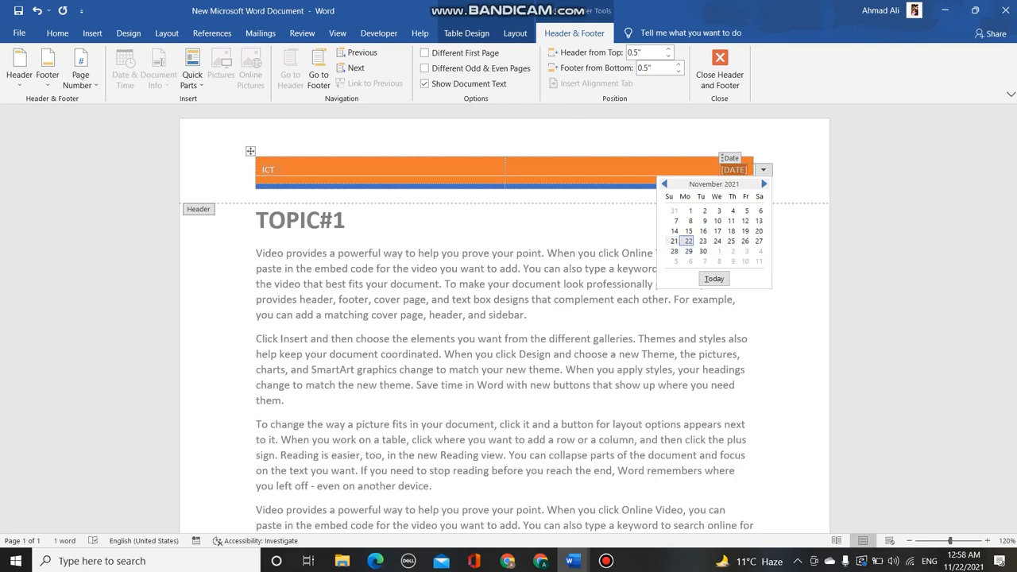
left_click(689, 241)
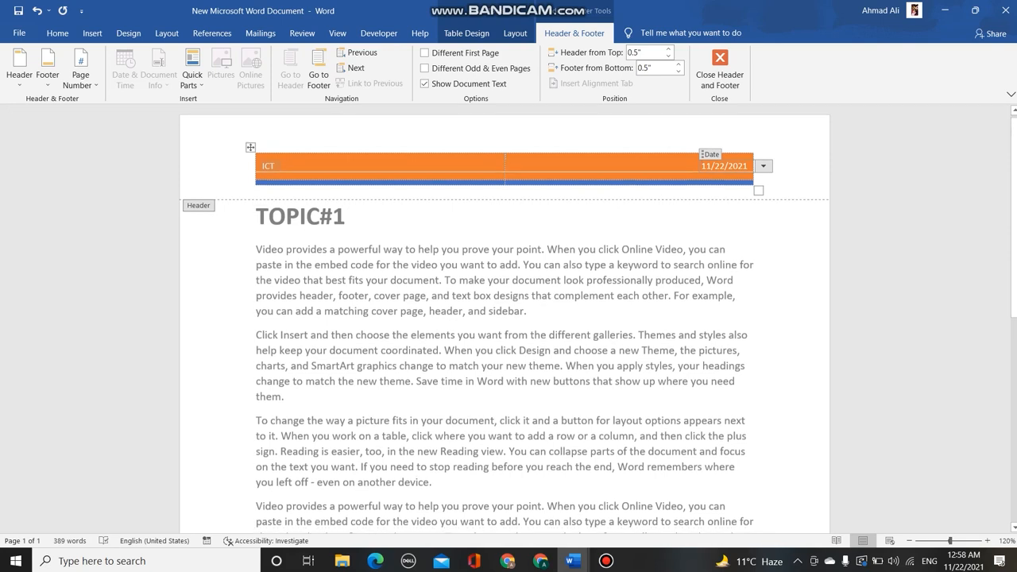
Insert the built-in Austin footer with its page border, check the page, and leave header and footer editing
scroll(509, 317, "down", 4)
scroll(508, 318, "down", 1)
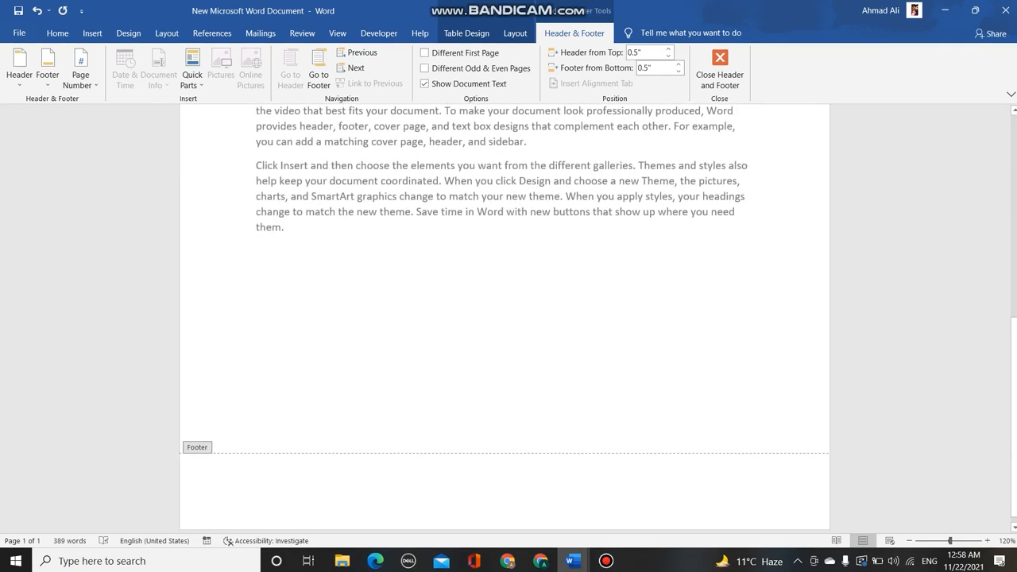
scroll(509, 318, "up", 1)
scroll(509, 318, "down", 1)
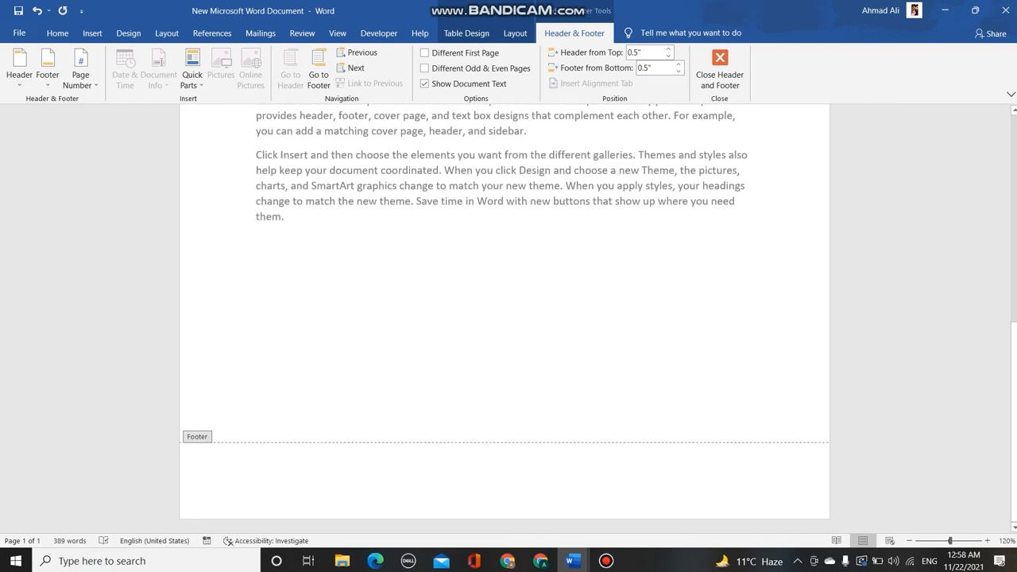
left_click(47, 70)
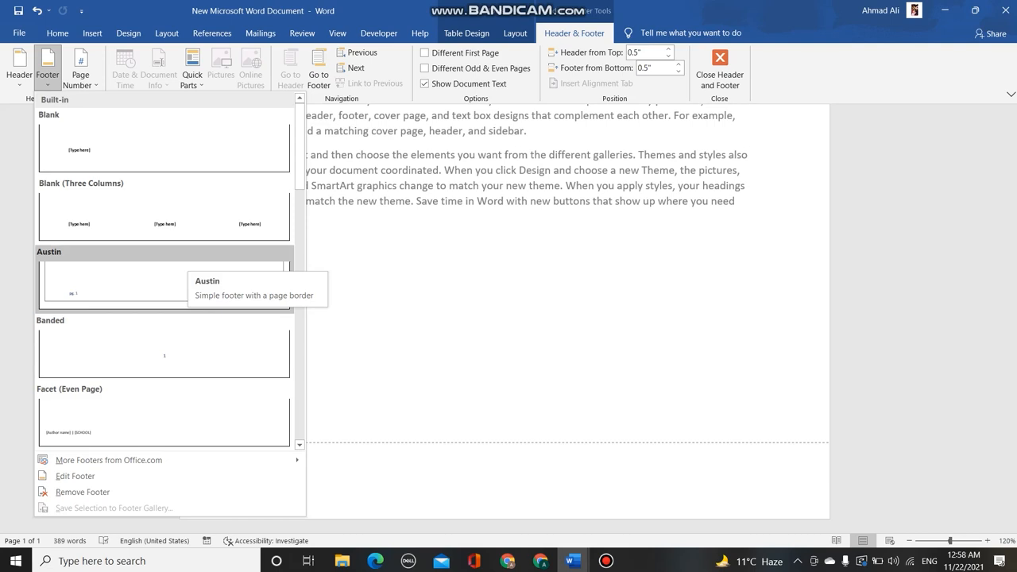
left_click(163, 278)
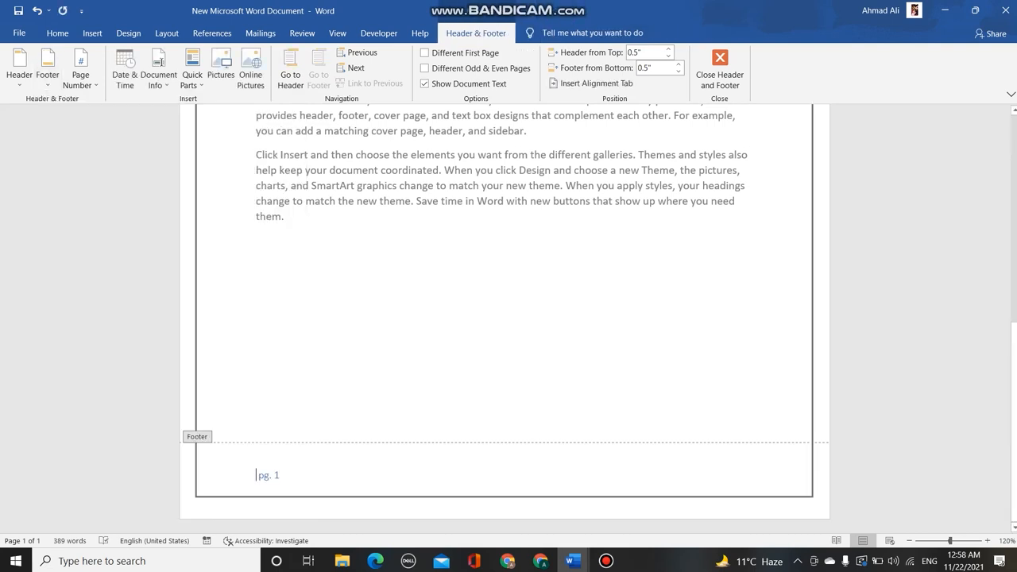
scroll(505, 318, "up", 4)
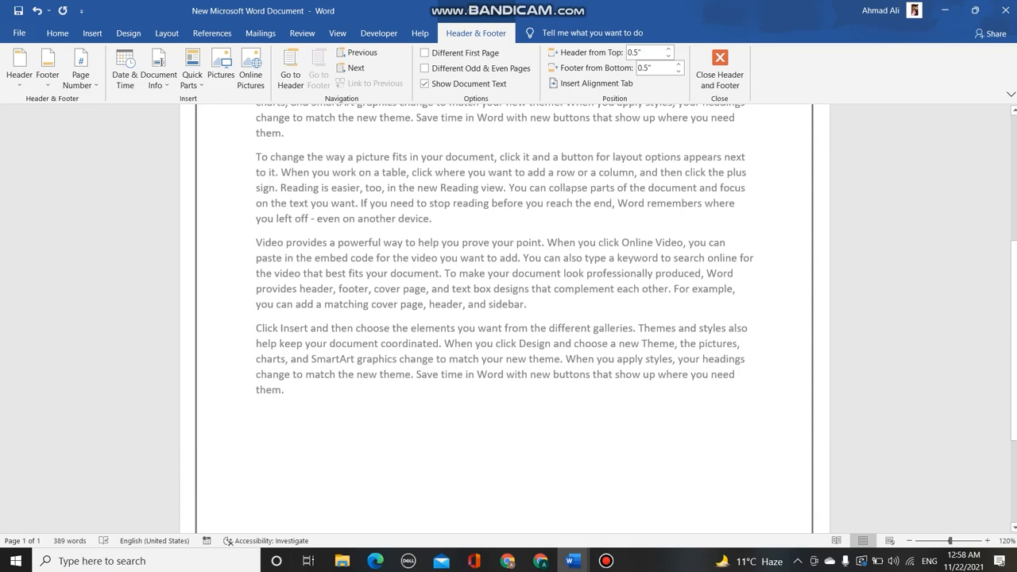
scroll(504, 318, "up", 6)
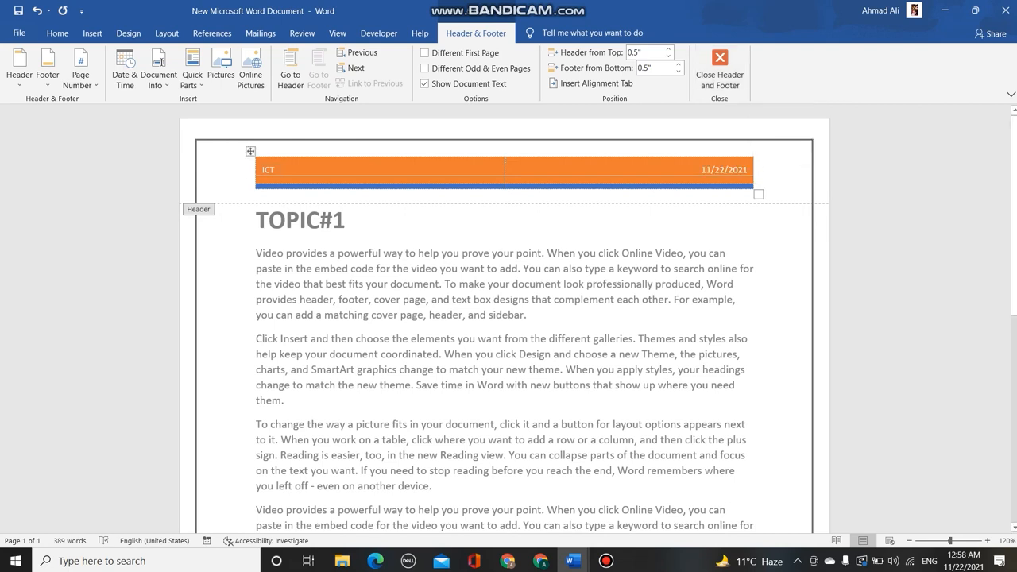
scroll(505, 318, "down", 6)
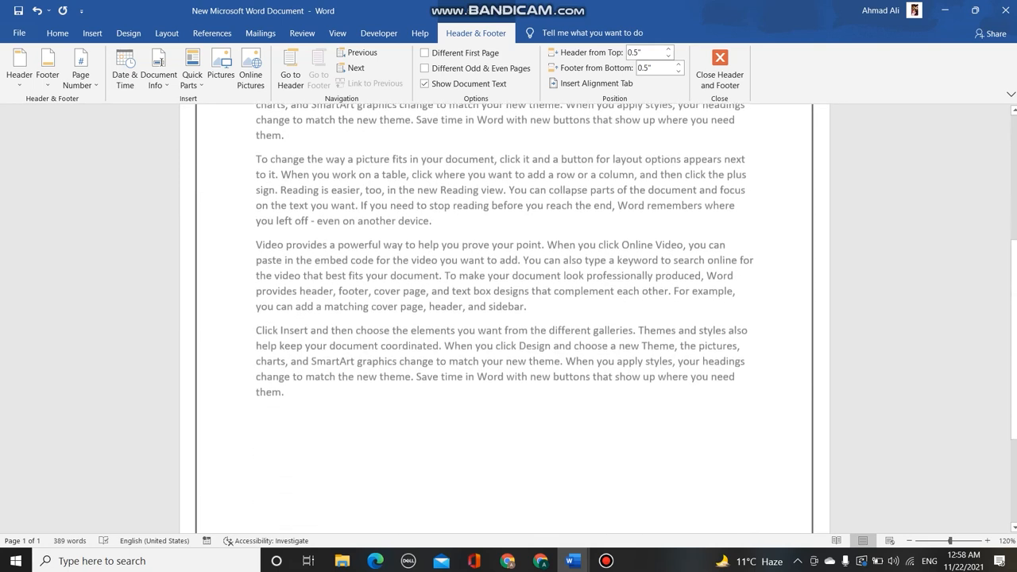
scroll(505, 317, "up", 6)
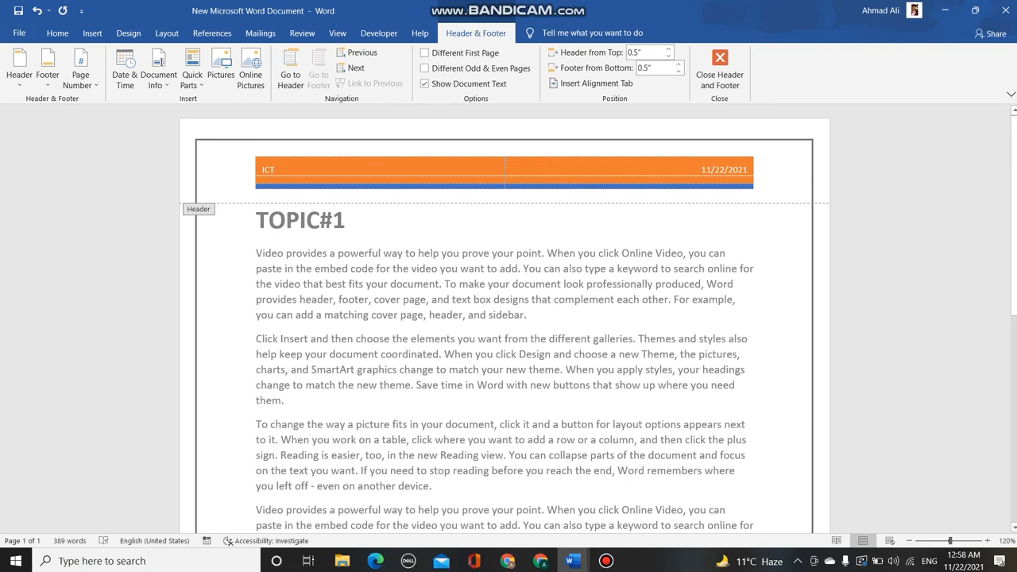
key("Escape")
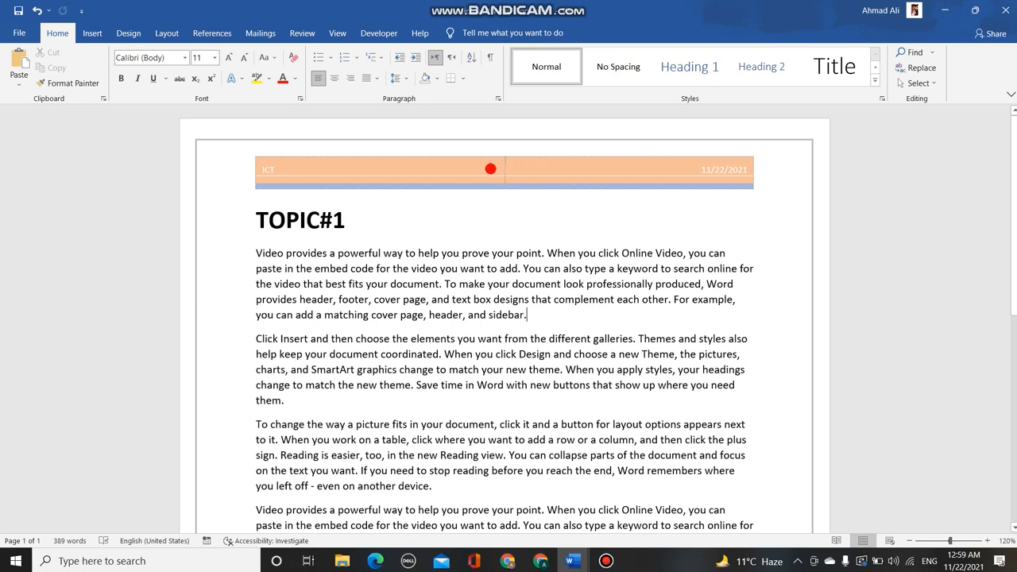
Undo the footer, date and title changes back to the header's empty placeholders, and close header and footer editing
double_click(485, 168)
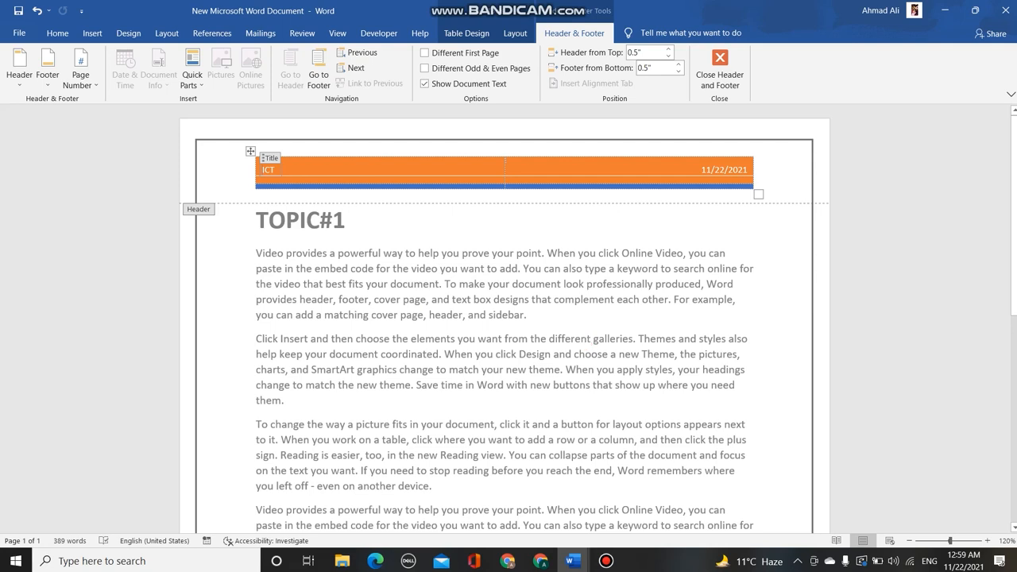
key("ctrl+z")
key("ctrl+z")
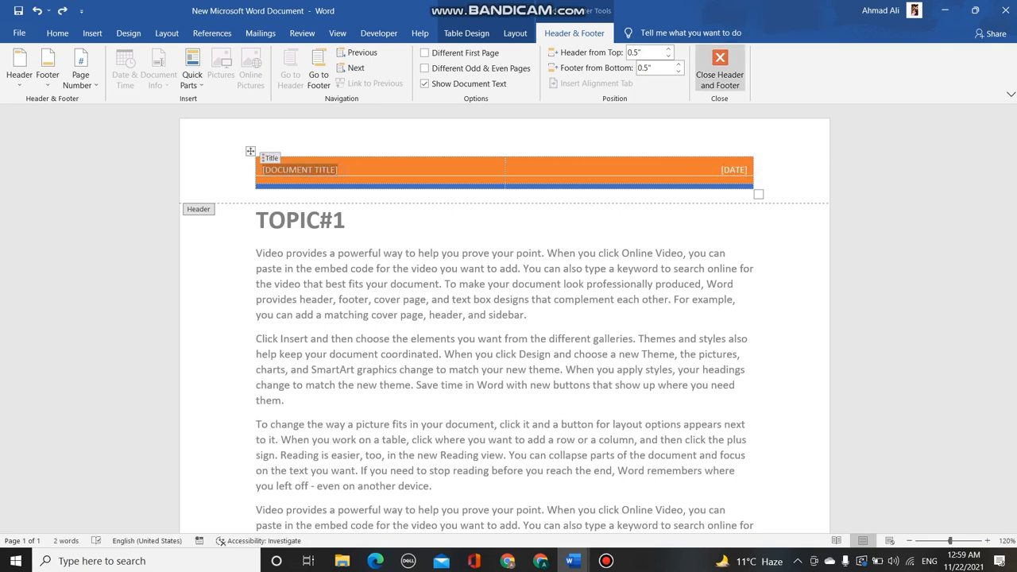
left_click(719, 70)
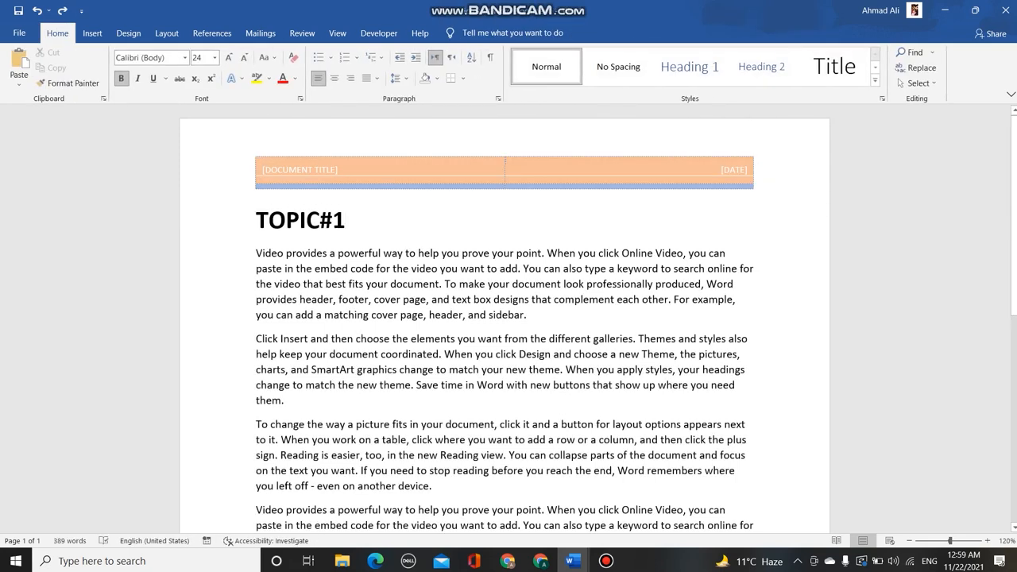
Insert a Plain Number 1 page number at the top of the page, check the page, and leave header editing
left_click(92, 32)
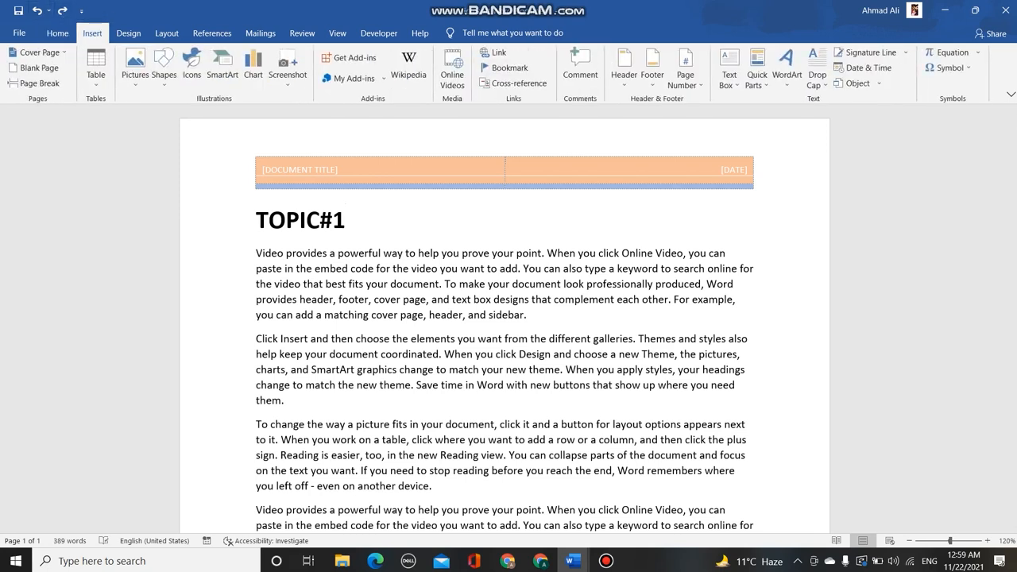
mouse_move(572, 561)
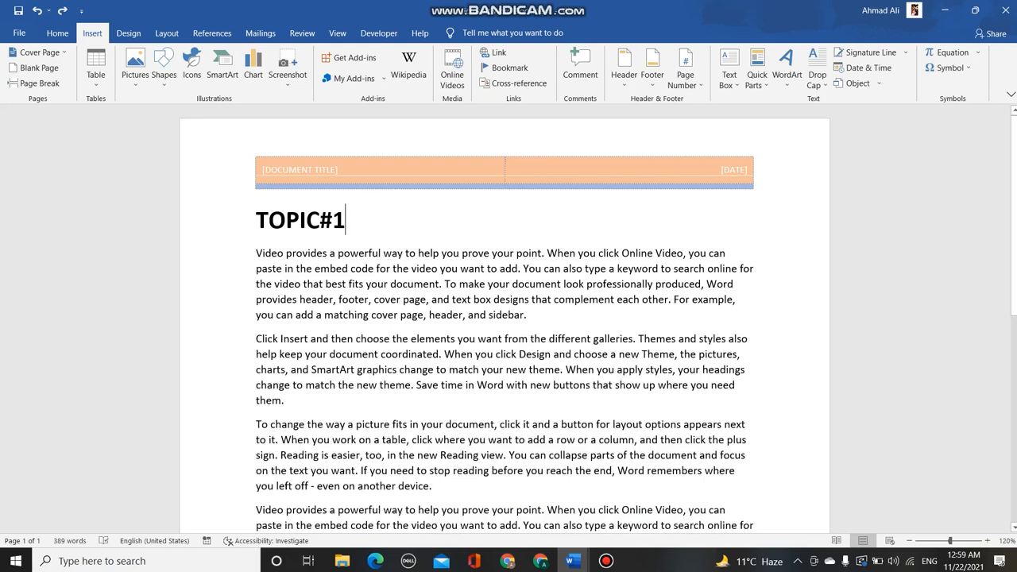
left_click(685, 78)
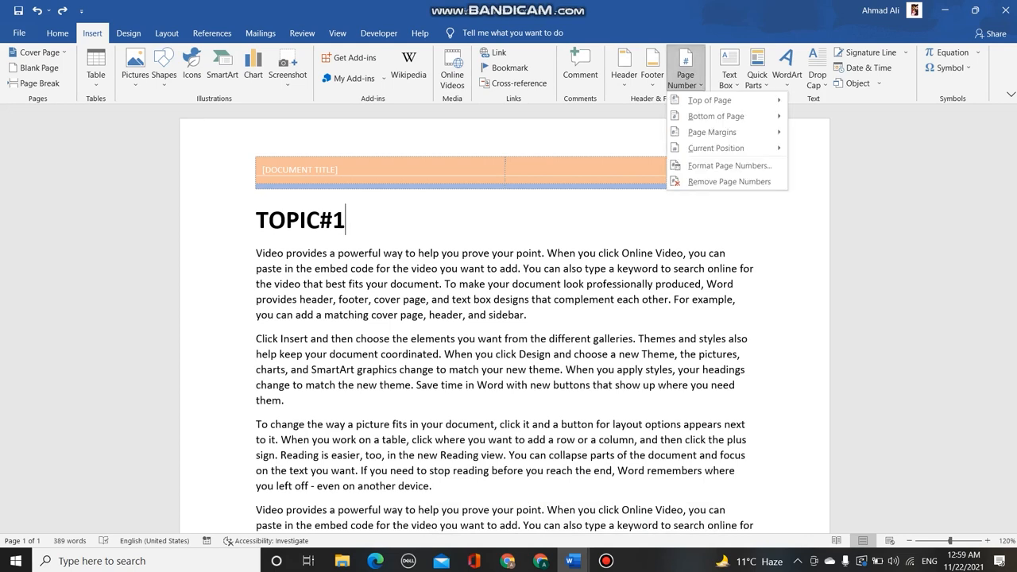
mouse_move(710, 101)
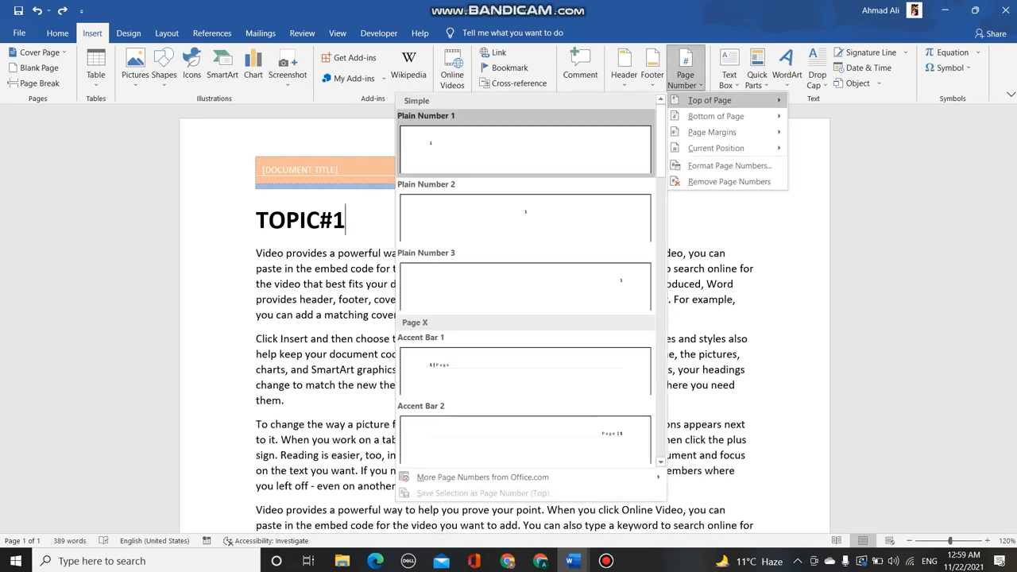
left_click(525, 149)
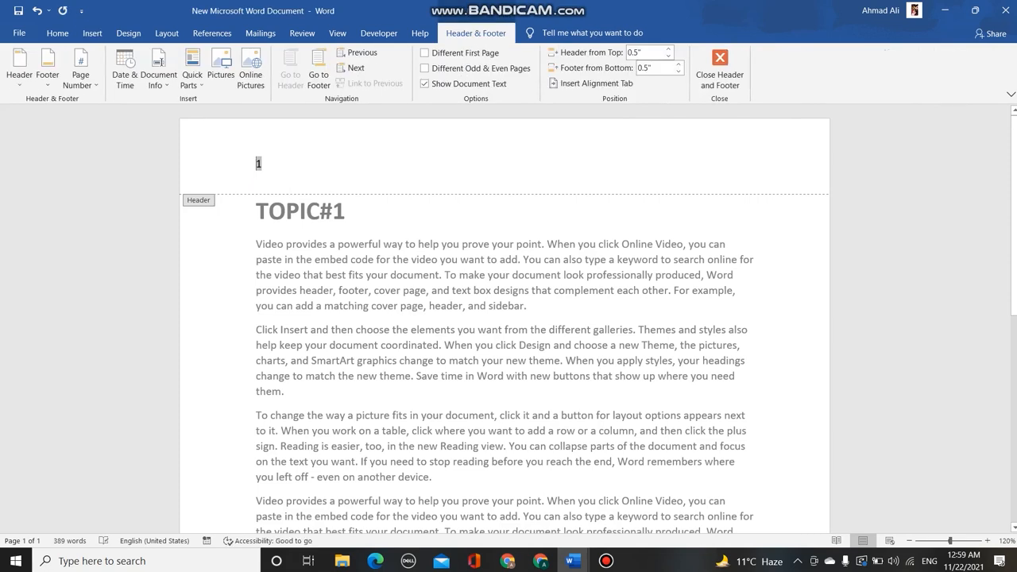
scroll(509, 318, "down", 8)
scroll(508, 318, "up", 8)
double_click(366, 211)
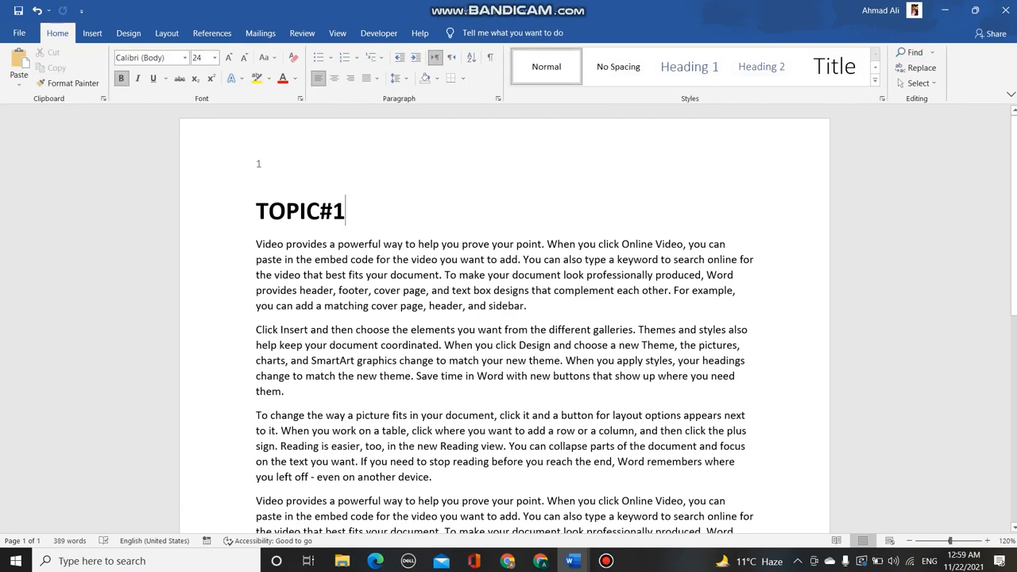
Review the number formats in the page number format settings and confirm the 1, 2, 3, … format
left_click(92, 32)
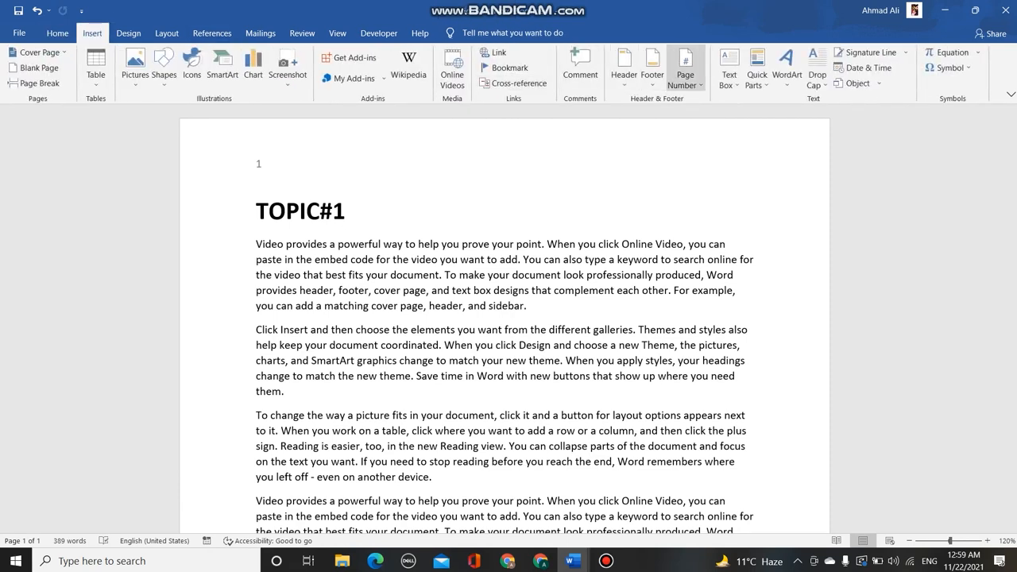
left_click(685, 75)
mouse_move(715, 116)
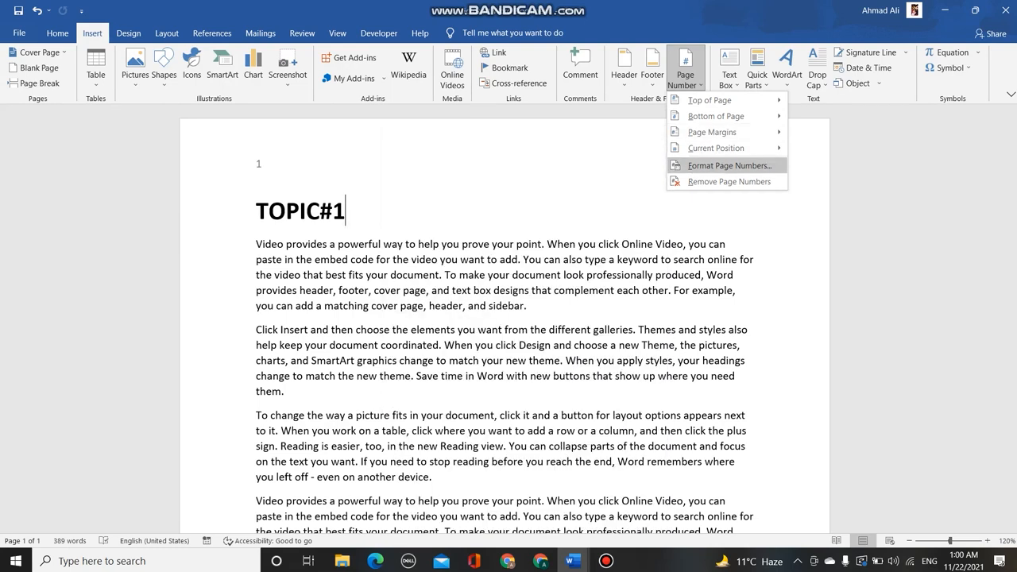
left_click(729, 165)
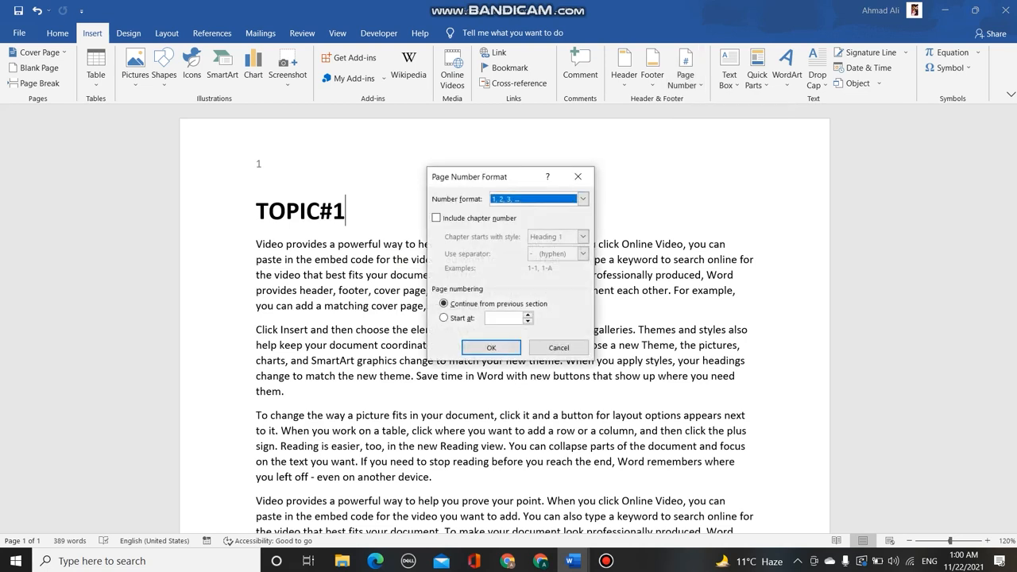
left_click(582, 199)
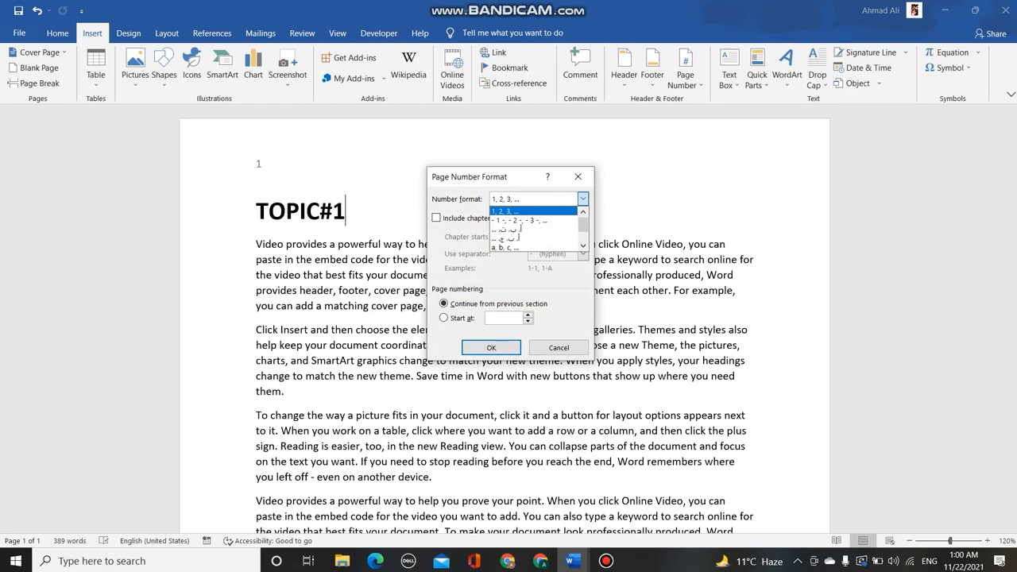
left_click(583, 199)
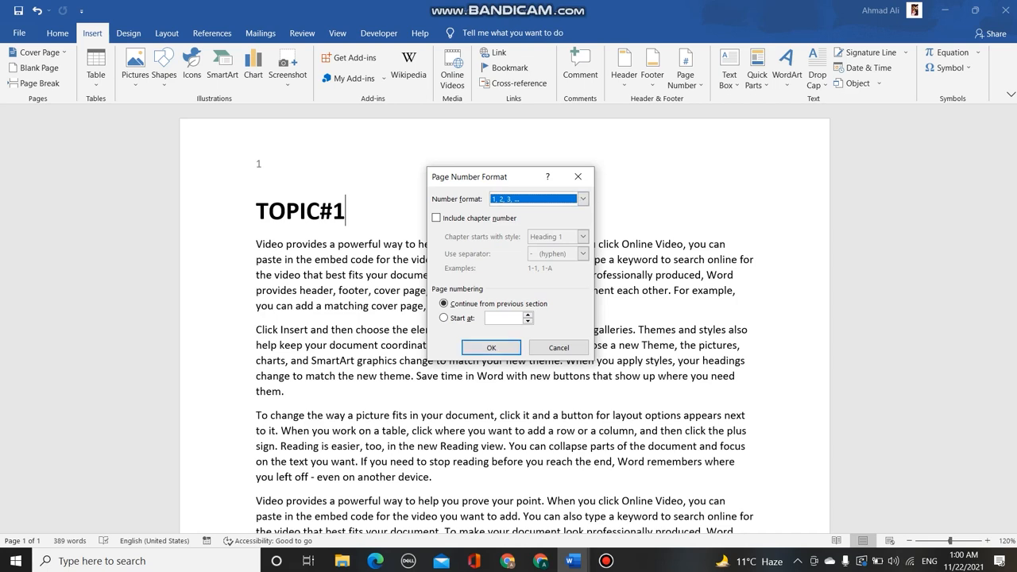
left_click(582, 199)
left_click(534, 212)
key("Return")
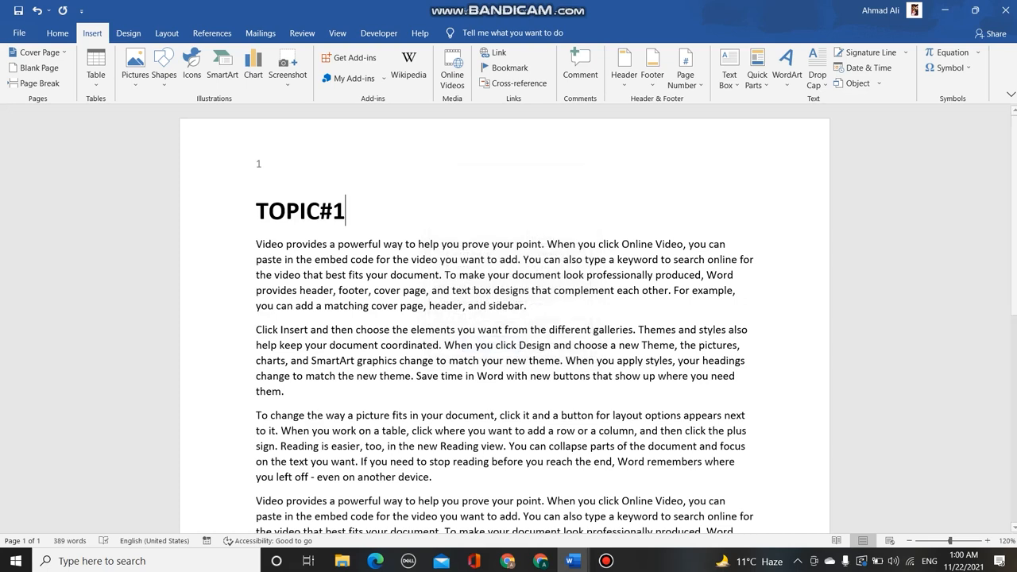
Insert a built-in blue quote text box beside the first paragraph and try the orange and gray shape styles on it
left_click(729, 73)
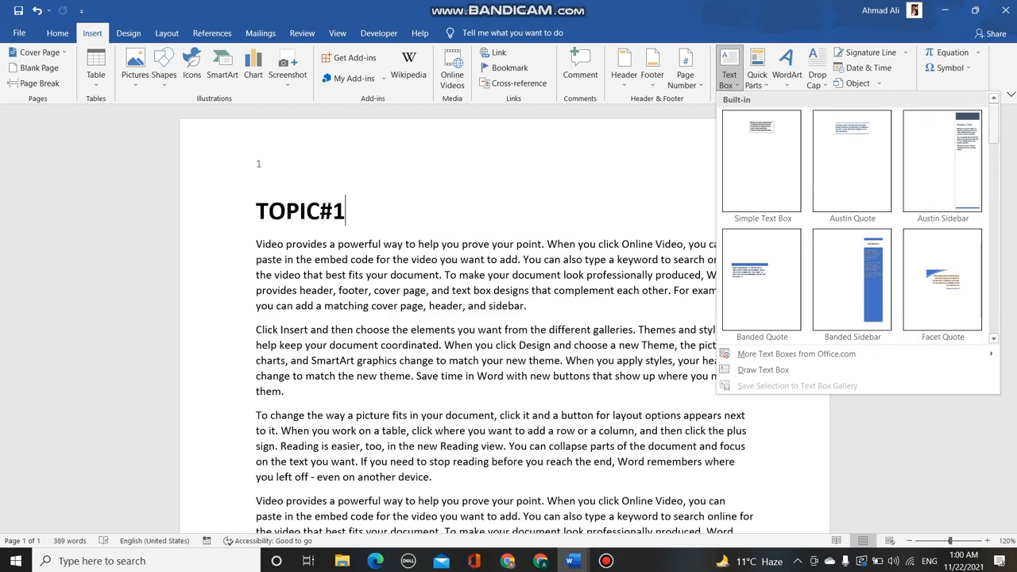
left_click_drag(994, 124, 994, 194)
left_click(943, 205)
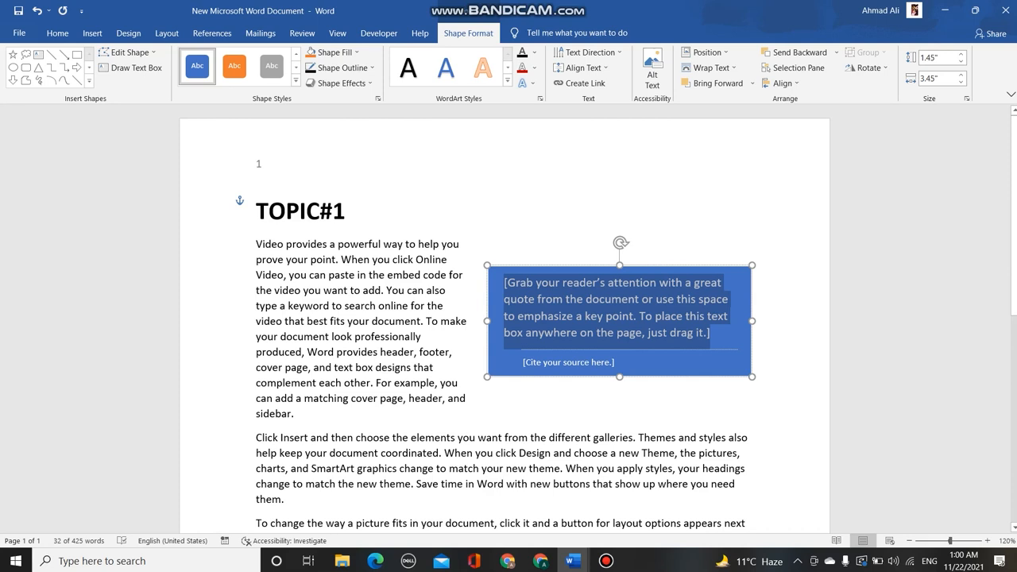
left_click(235, 66)
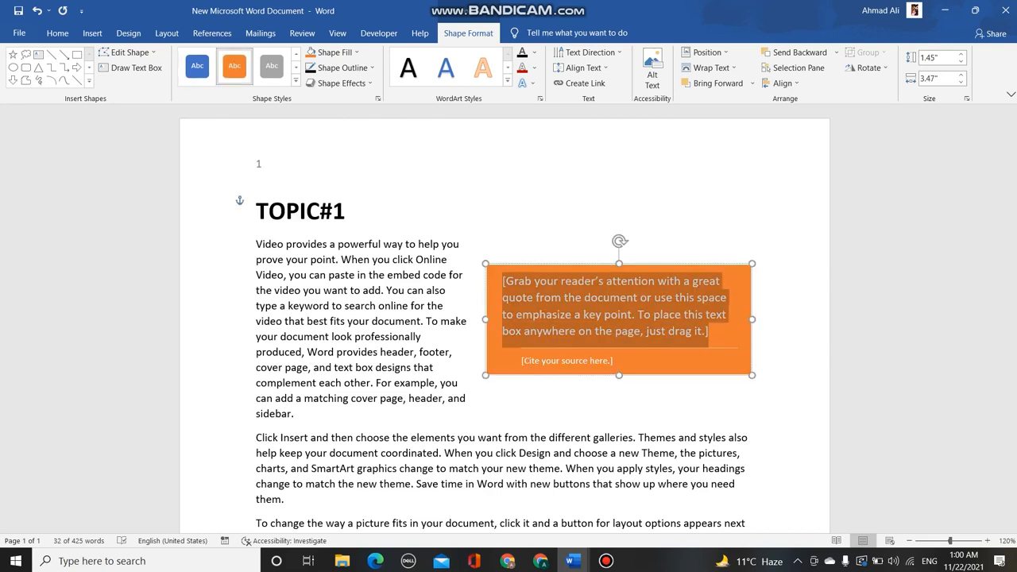
left_click(272, 66)
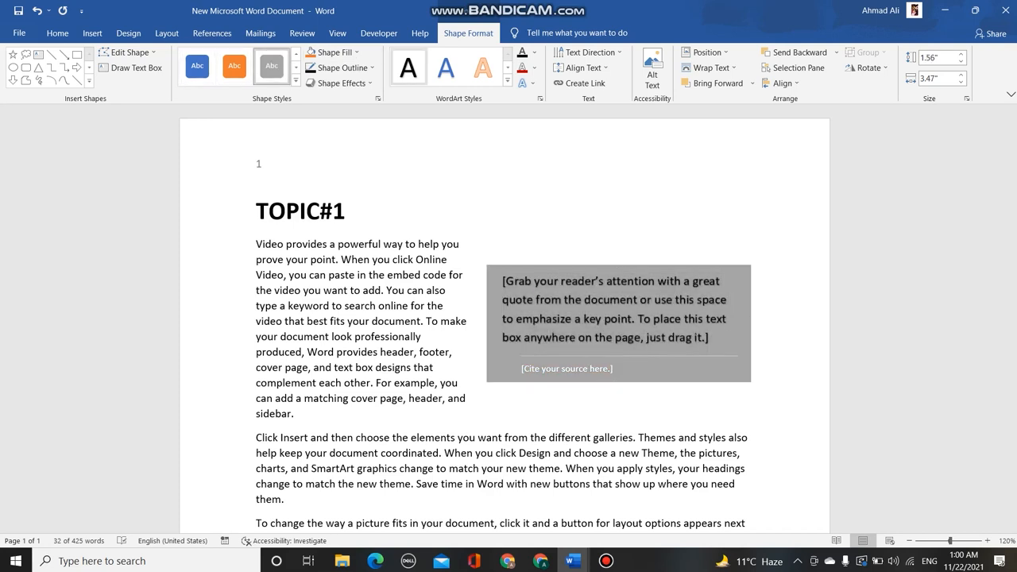
Try blue and outlined WordArt styles on the text box's quote placeholder, settling on the gold style
left_click(446, 66)
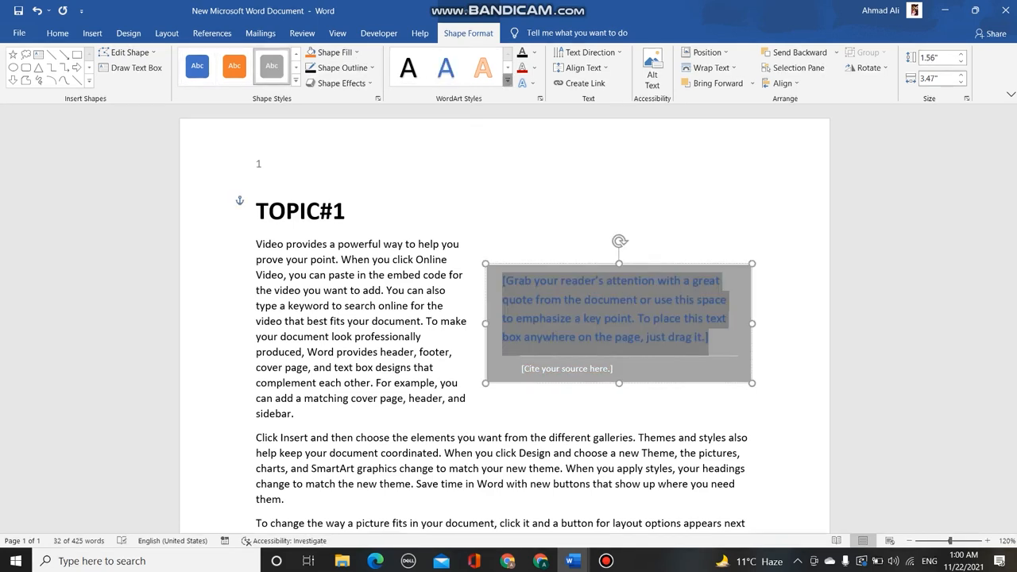
left_click(507, 81)
left_click(482, 142)
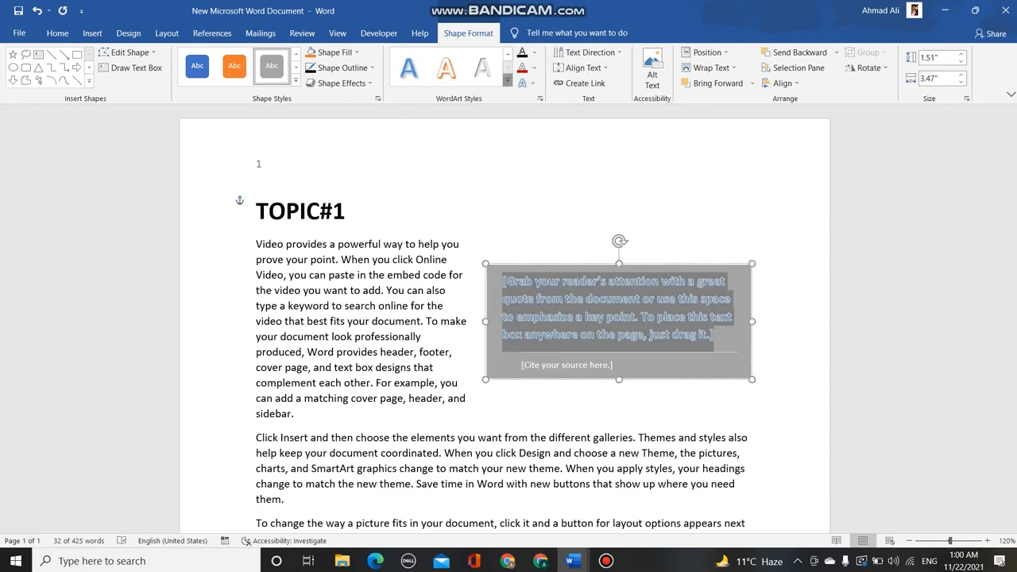
left_click(507, 82)
left_click(483, 105)
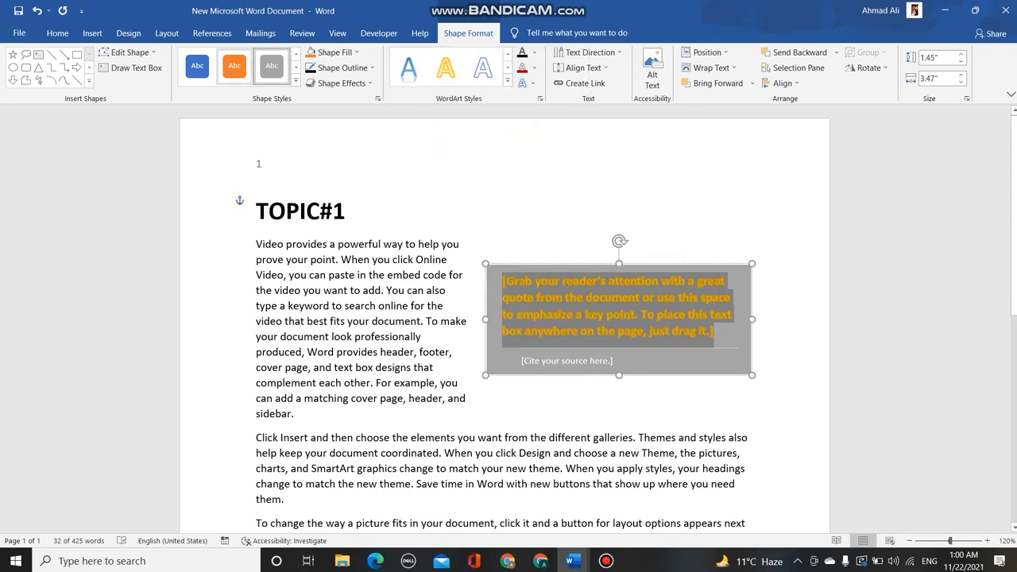
Apply the orange shape style to the quote text box and change its fill to standard light green
left_click(235, 65)
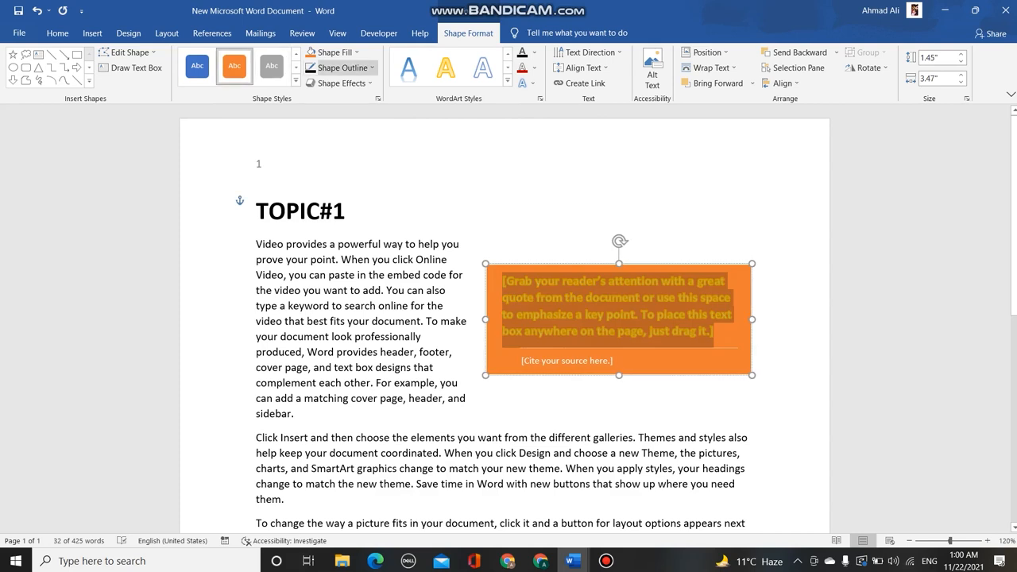
left_click(335, 52)
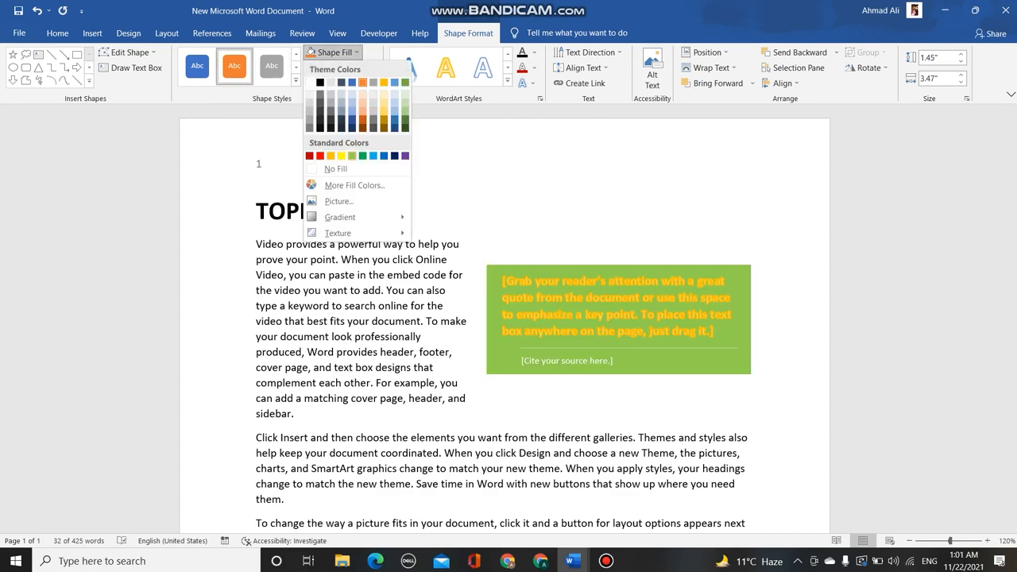
left_click(352, 155)
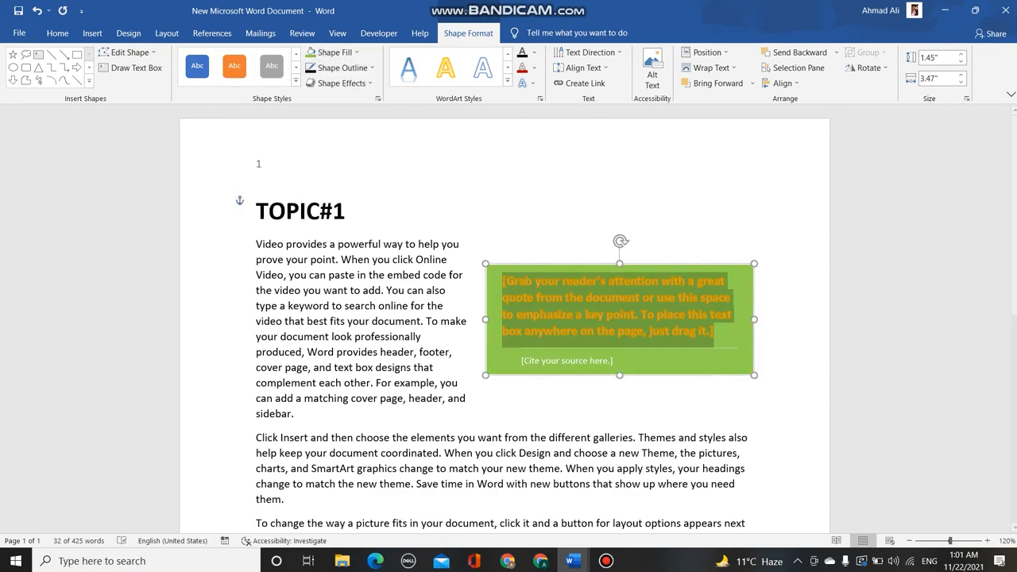
Look through the Quick Parts options, including the AutoText entries and saving a selection to the gallery
left_click(93, 33)
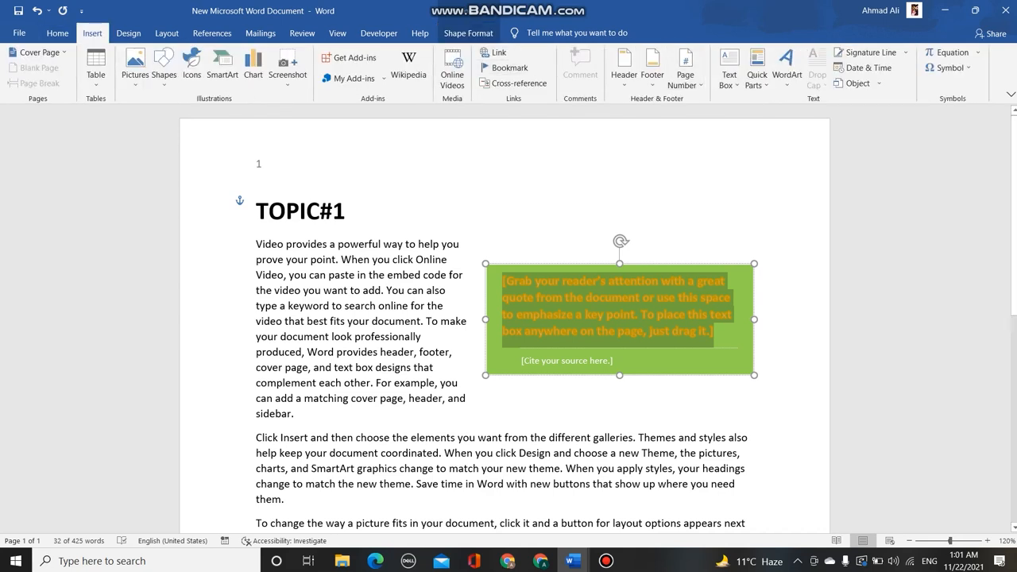
left_click(756, 75)
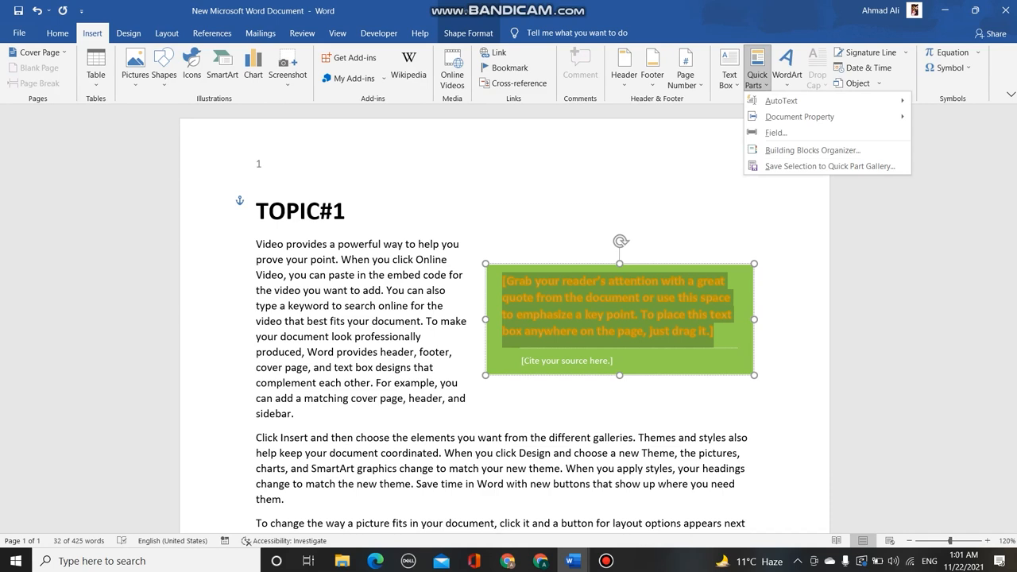
mouse_move(781, 101)
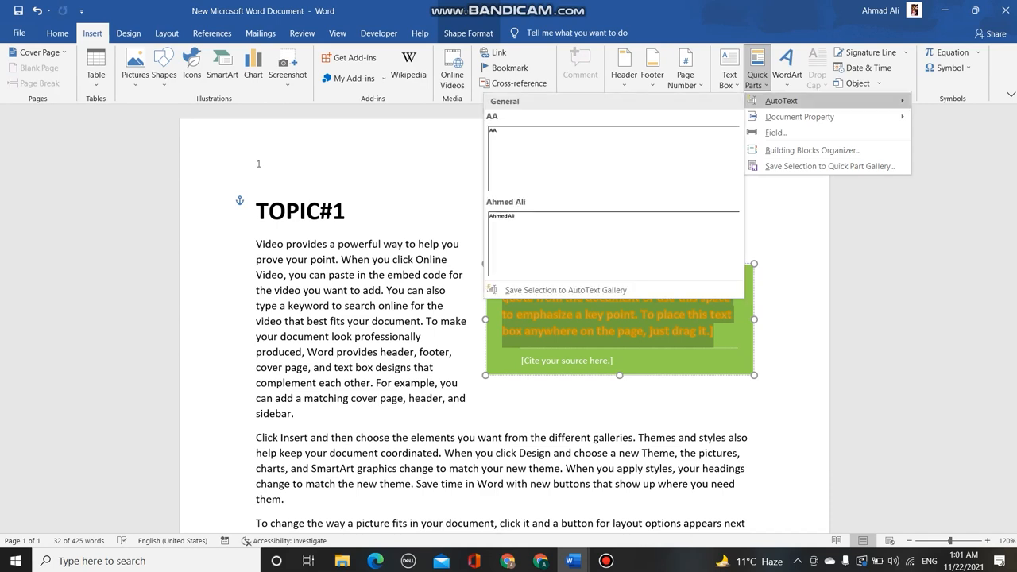
mouse_move(800, 117)
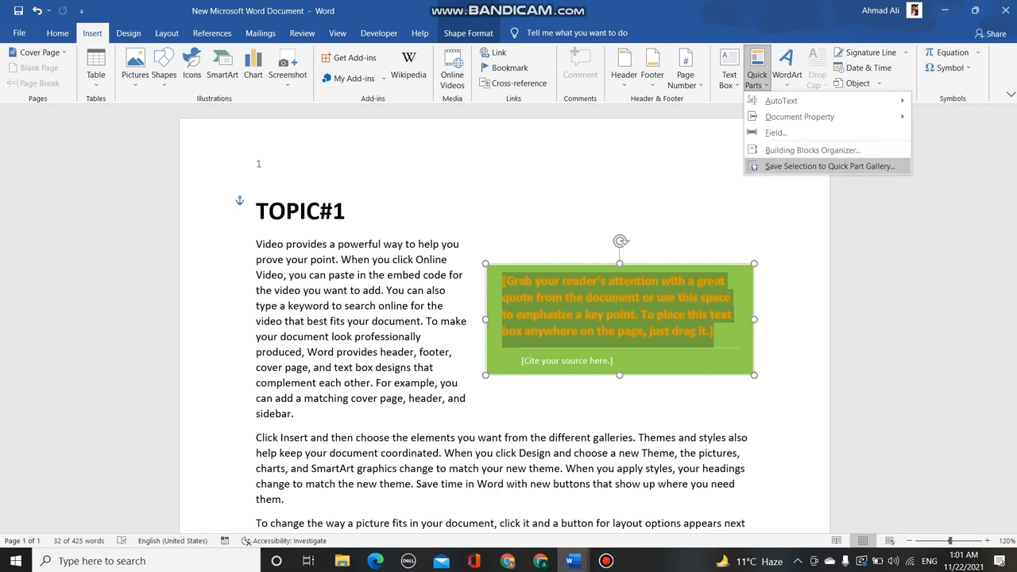
left_click(302, 33)
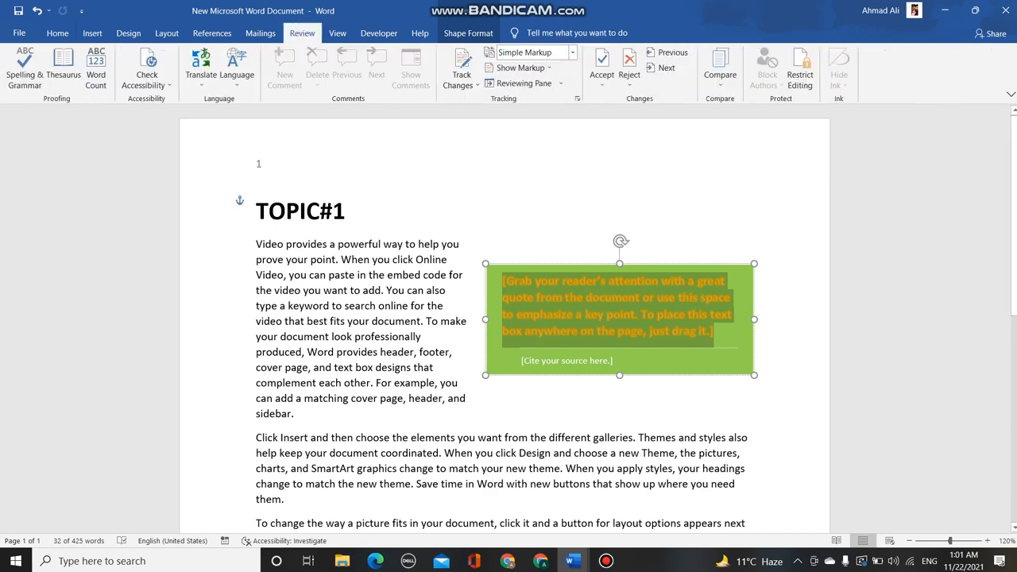
Insert a signature line in the quote text box with the suggested signer's name and allow the signer to add comments
left_click(92, 33)
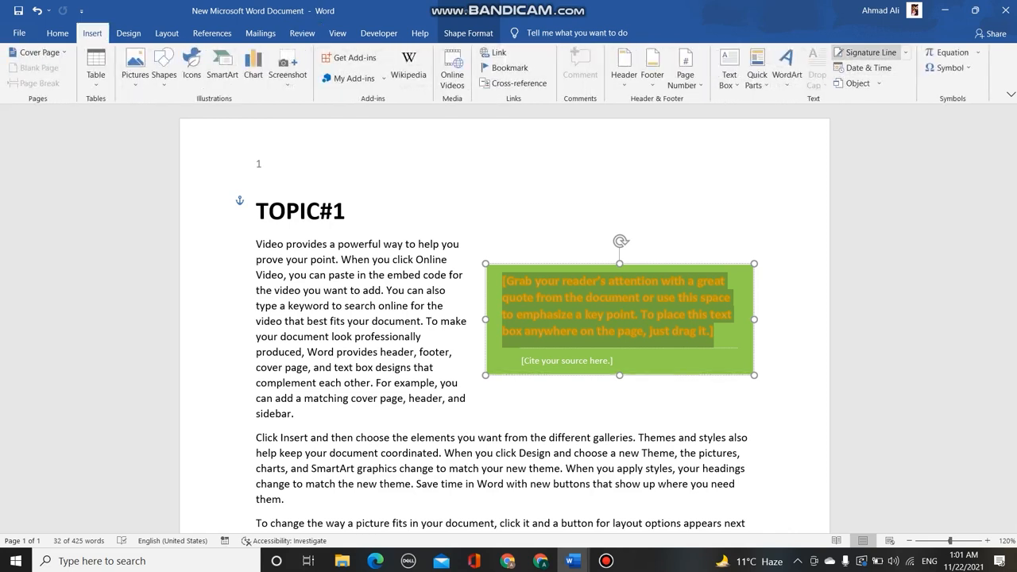
left_click(868, 52)
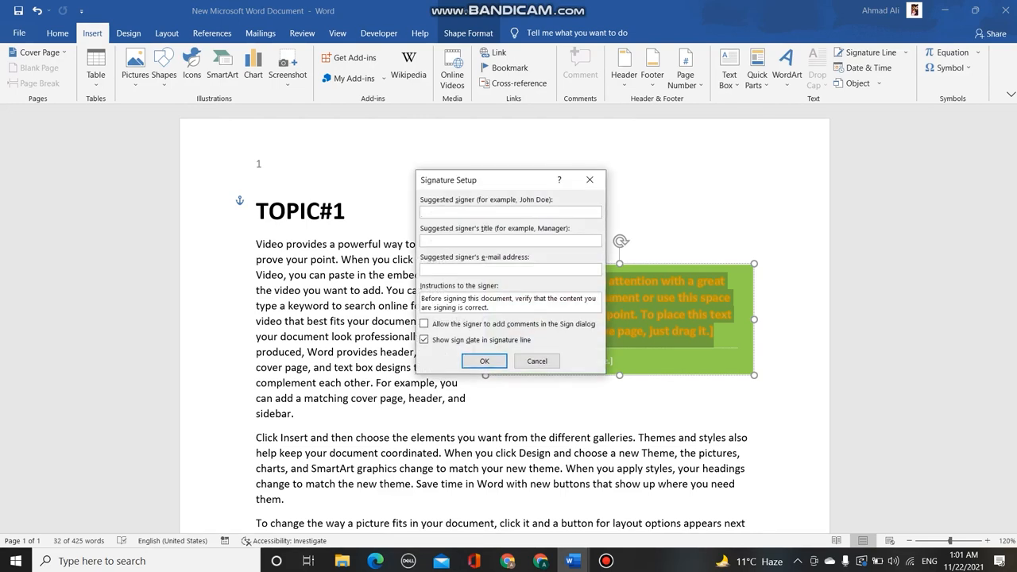
type("ALI")
left_click(424, 324)
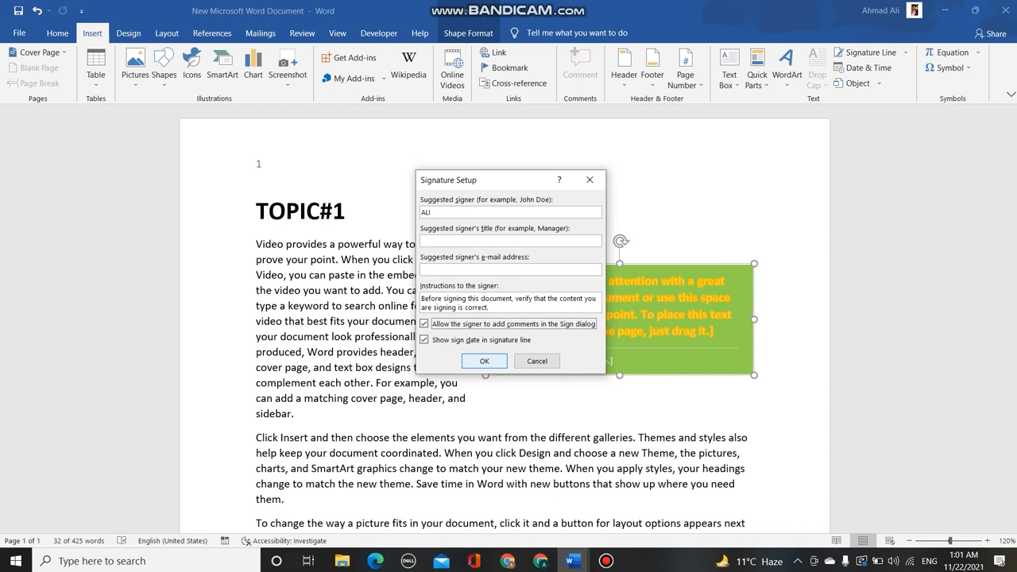
left_click(484, 360)
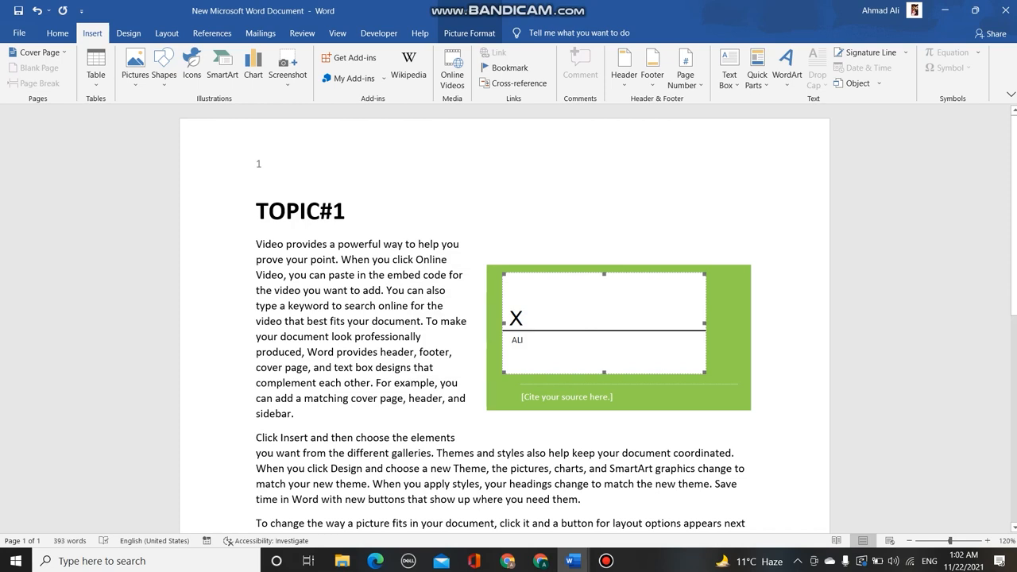
left_click(501, 366)
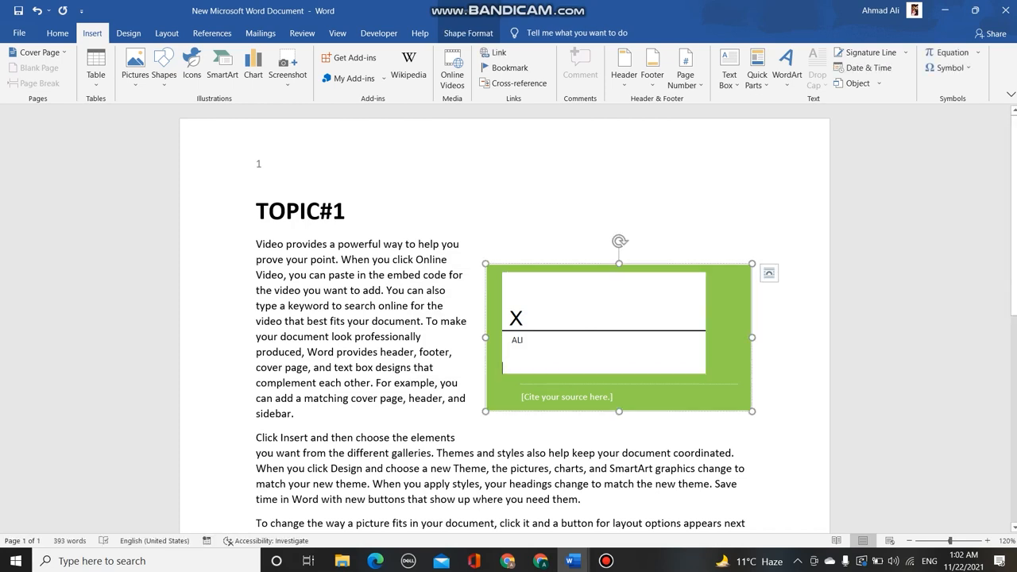
left_click(604, 324)
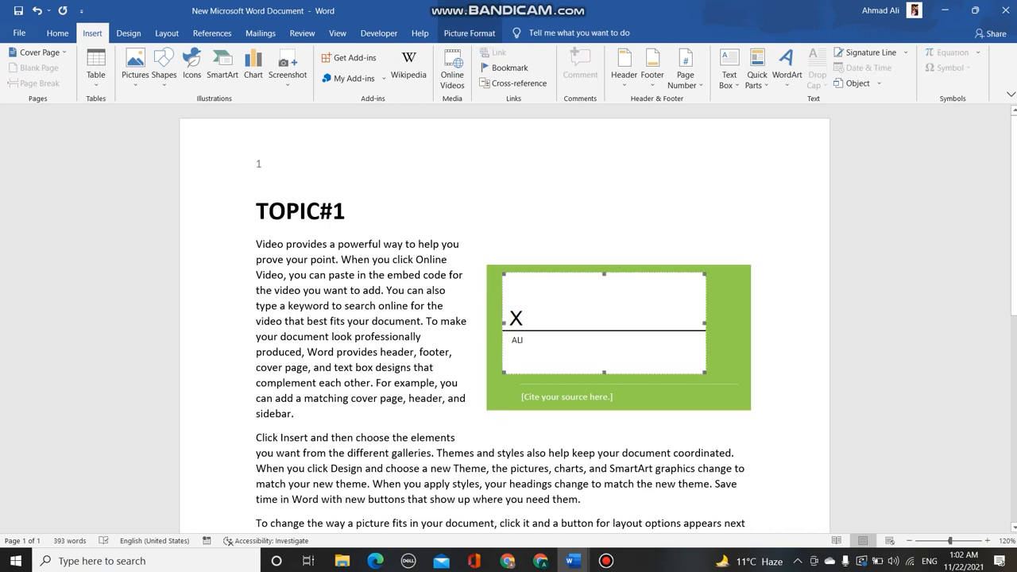
Insert a blank equation placeholder after the date in the quote text box
left_click(568, 397)
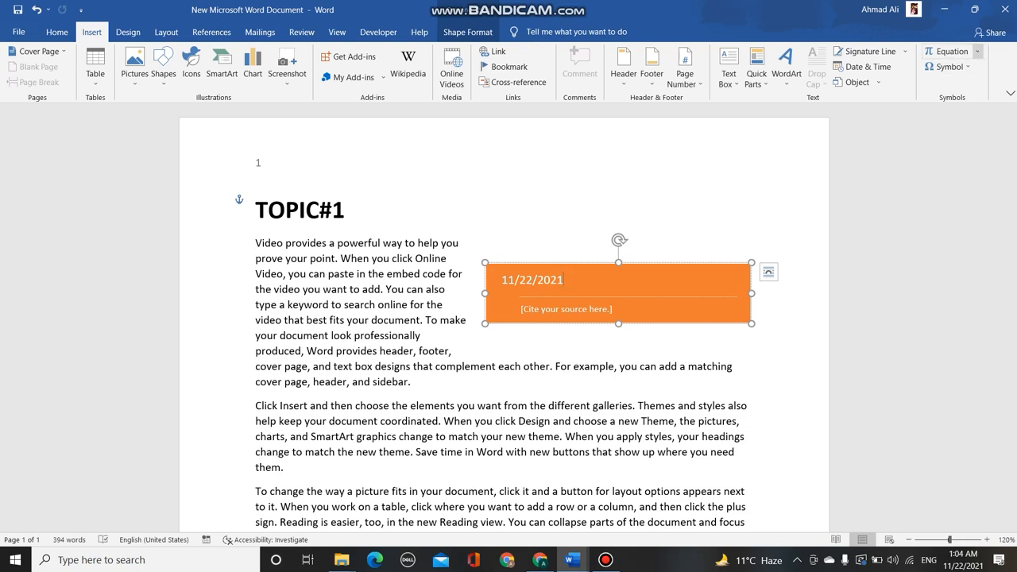
left_click(946, 50)
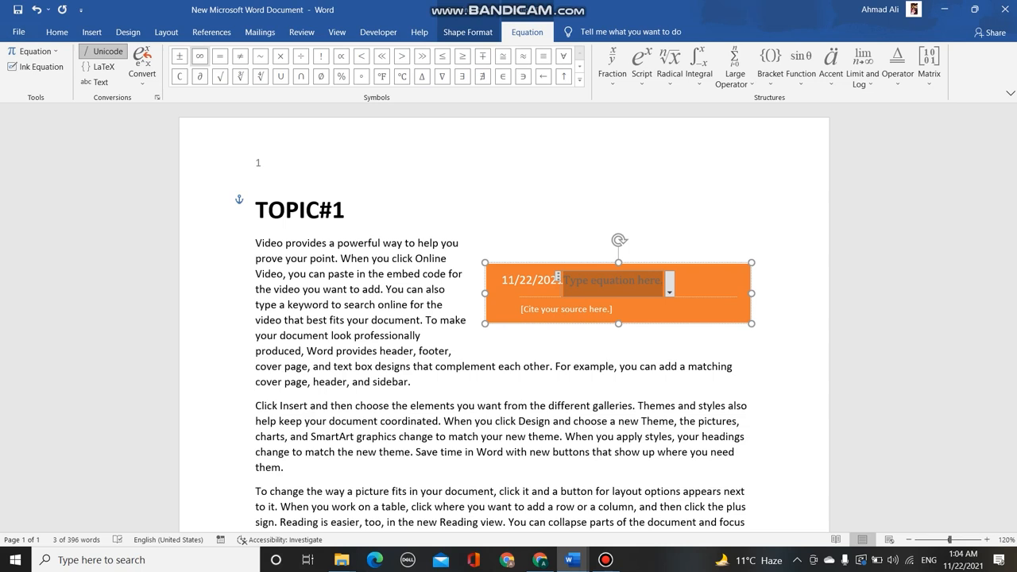
Insert a blank equation placeholder on a new line below the document's last paragraph
left_click(91, 31)
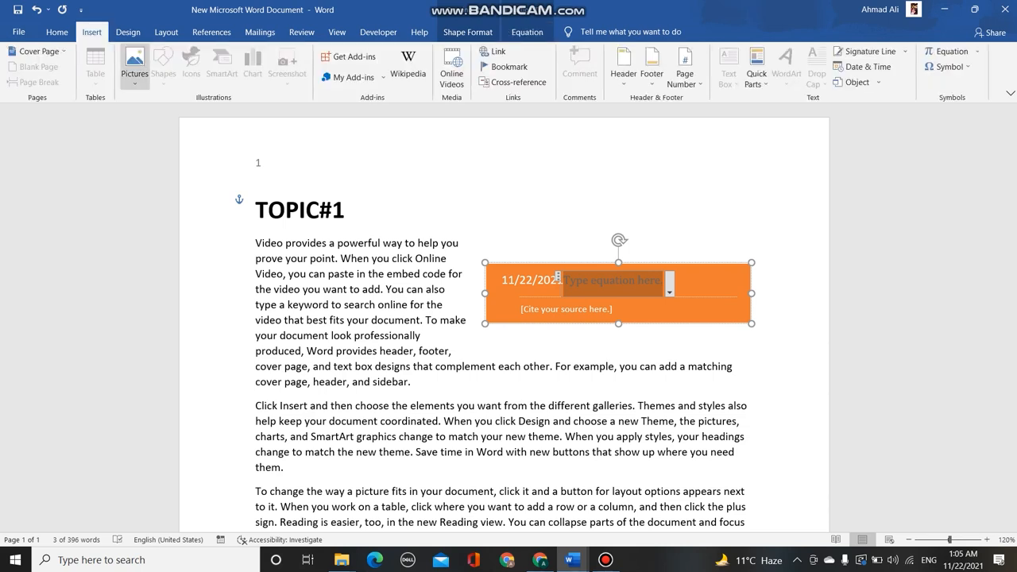
left_click(421, 382)
scroll(504, 381, "down", 7)
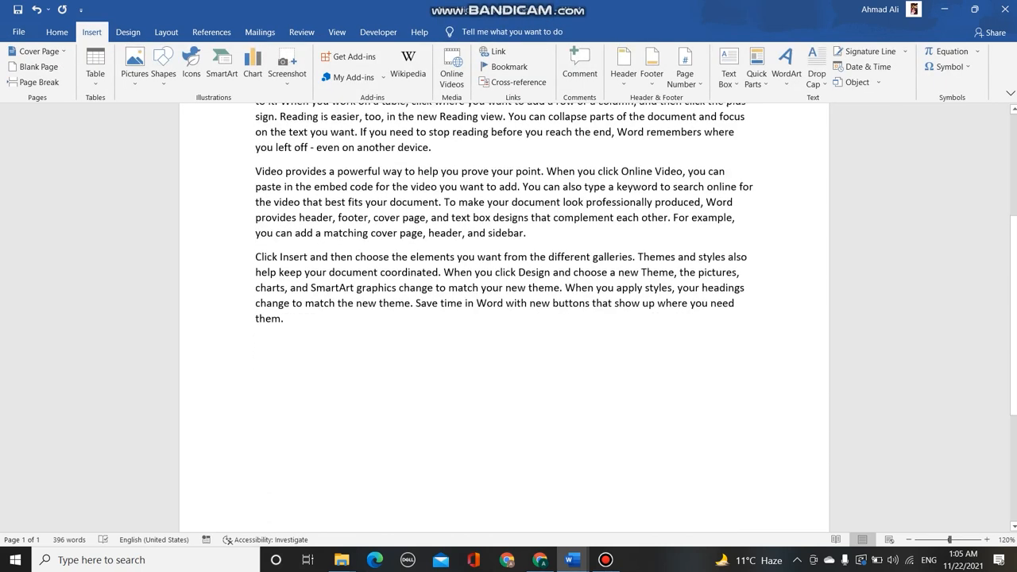
key("Return")
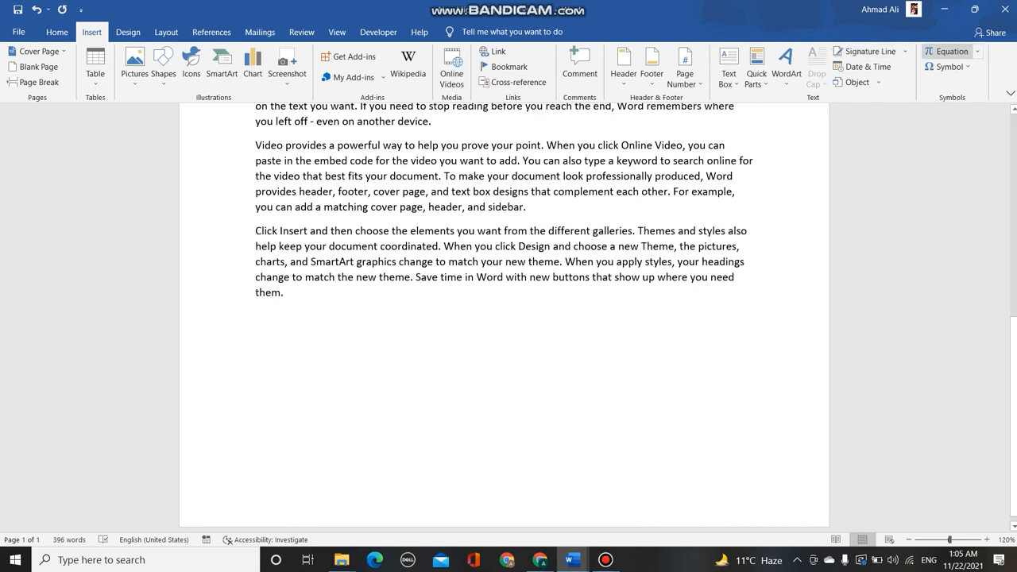
left_click(954, 51)
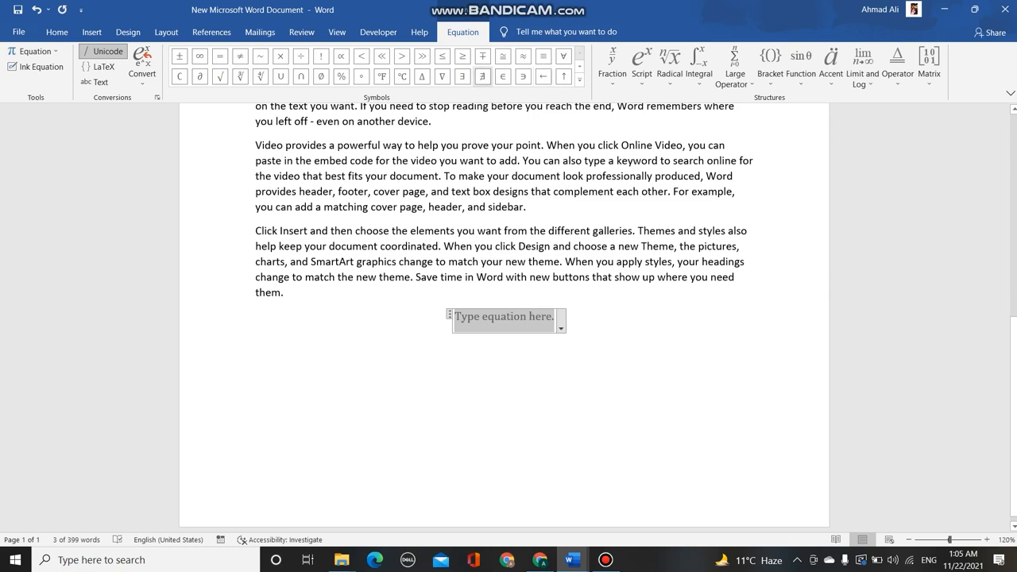
Try the ≪ symbol in the equation placeholder and undo its insertion
left_click(382, 56)
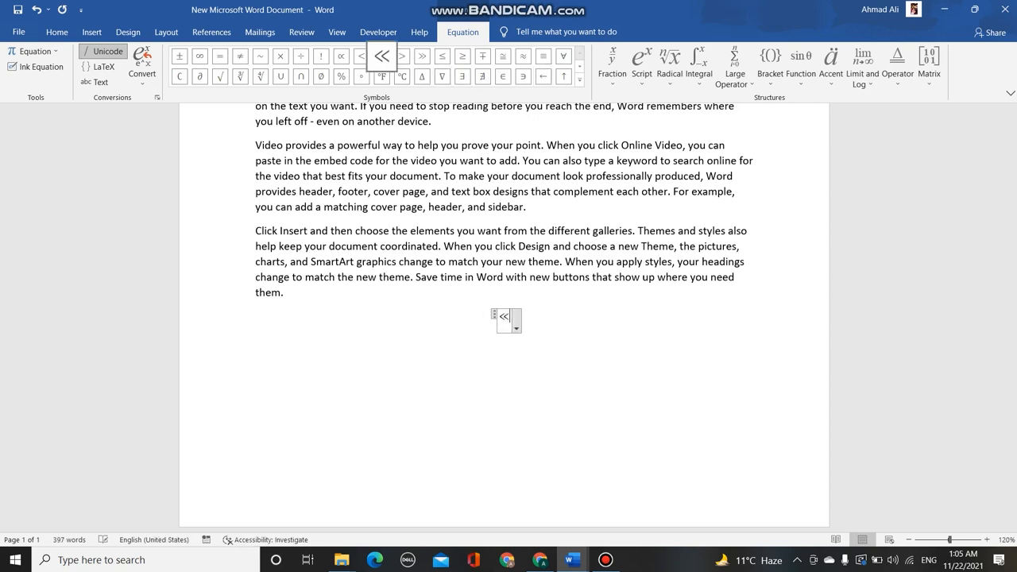
right_click(407, 61)
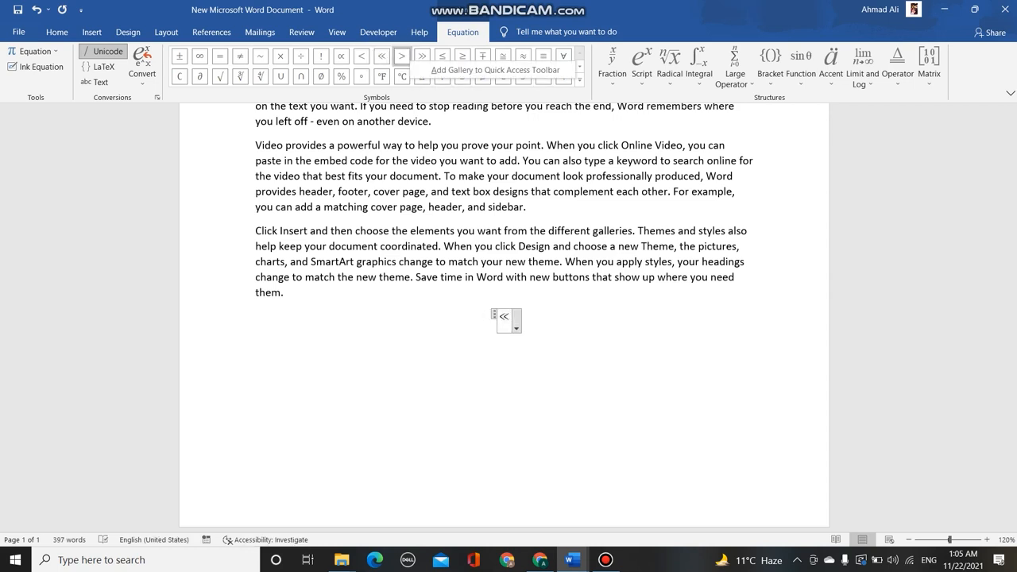
key("Escape")
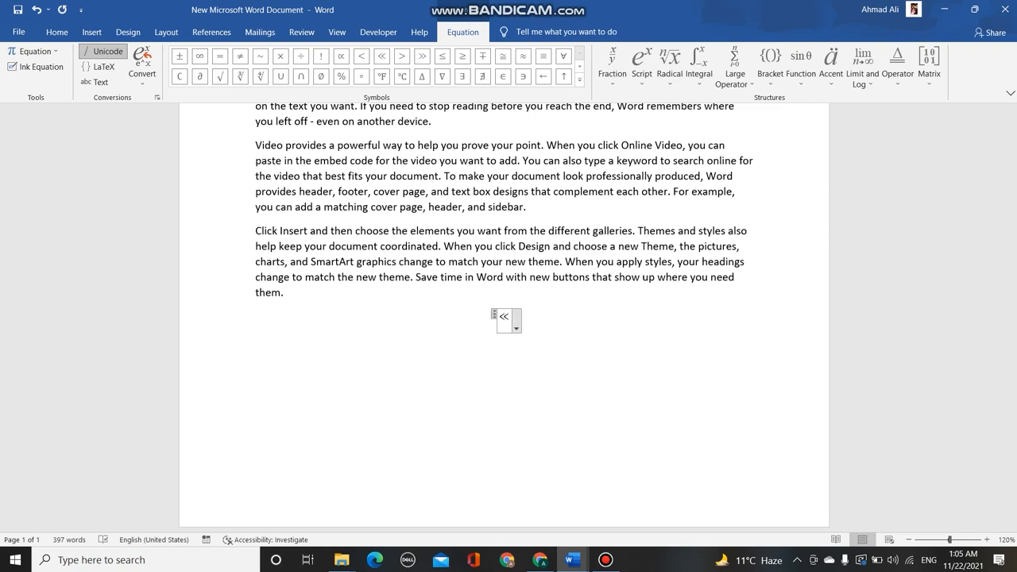
key("ctrl+z")
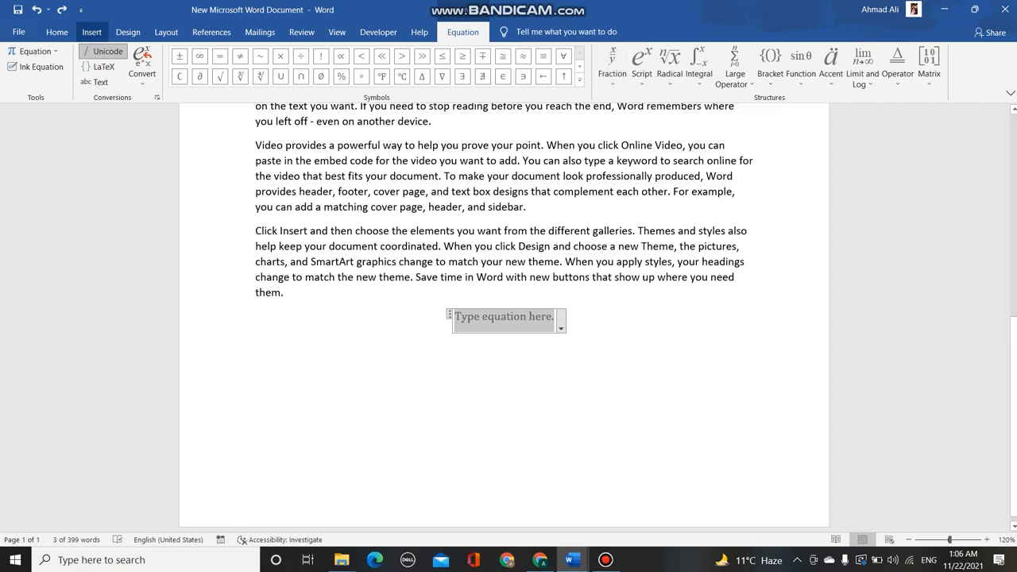
Insert the Roman numeral III symbol into the equation placeholder below the last paragraph
left_click(91, 32)
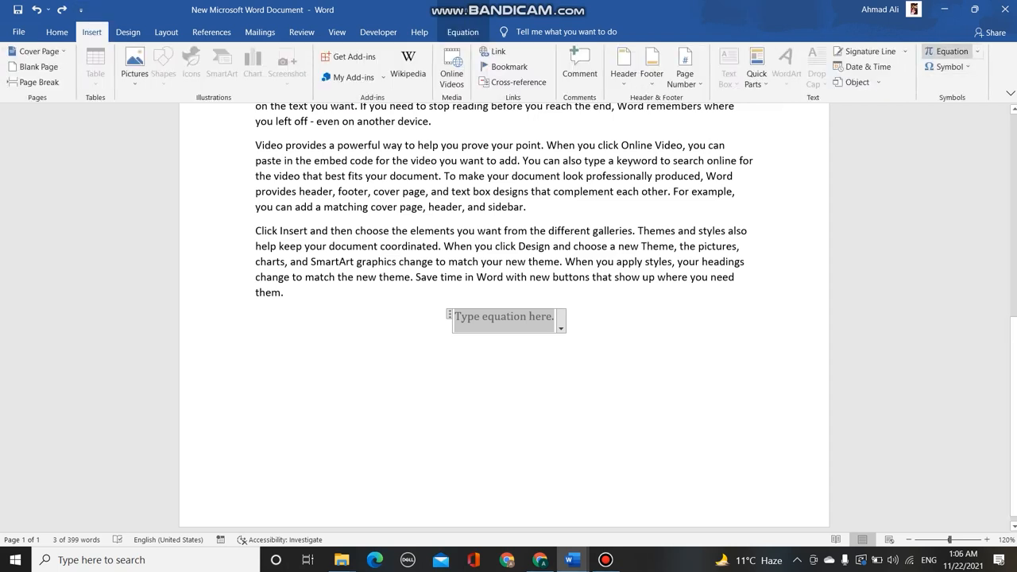
left_click(948, 52)
left_click(948, 52)
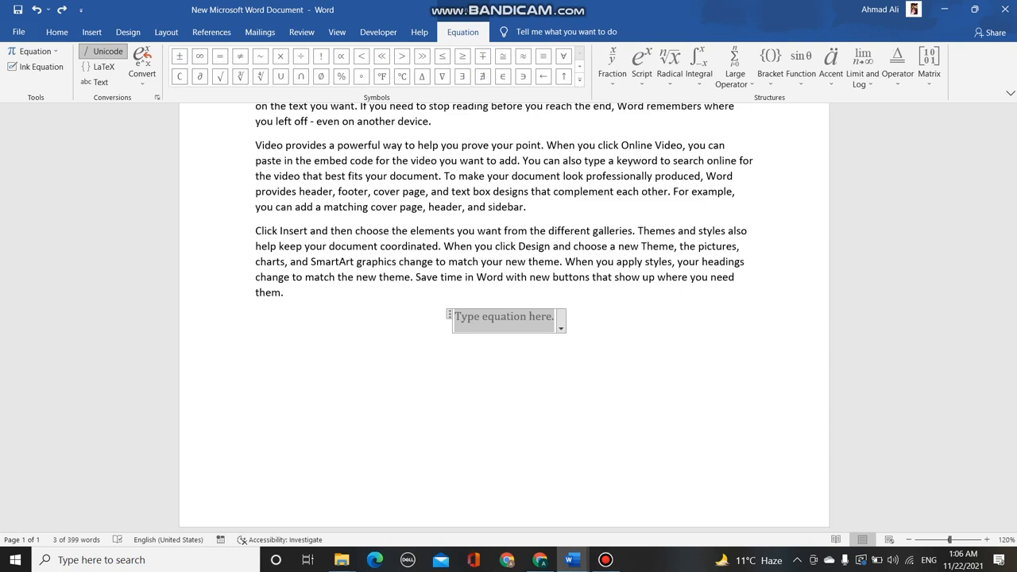
left_click(92, 31)
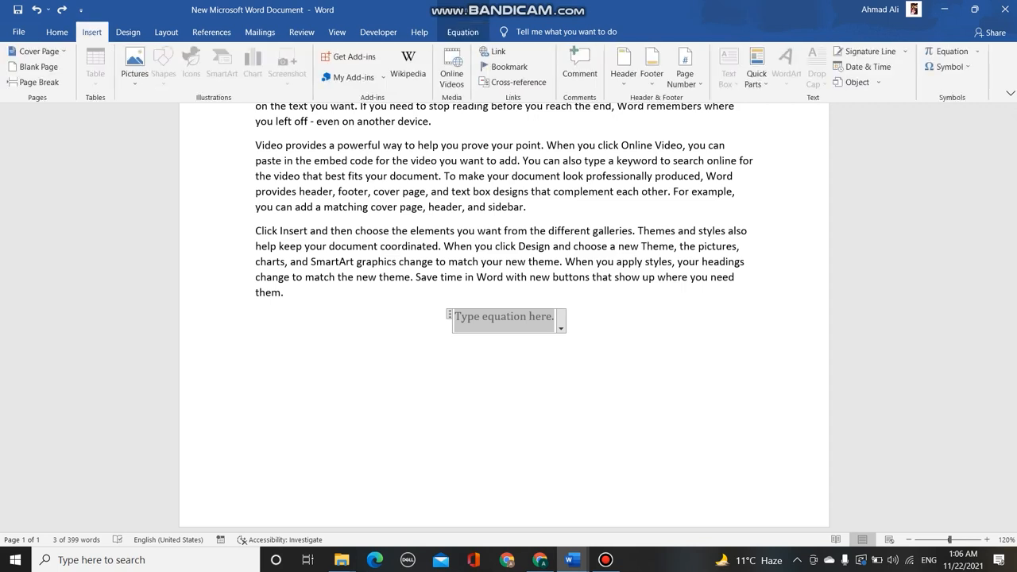
left_click(948, 66)
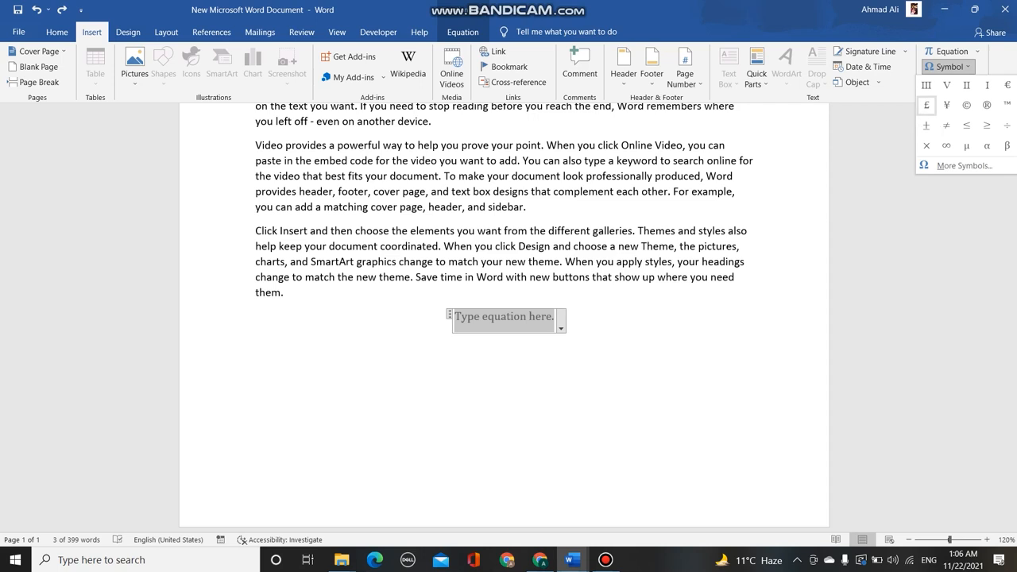
left_click(926, 85)
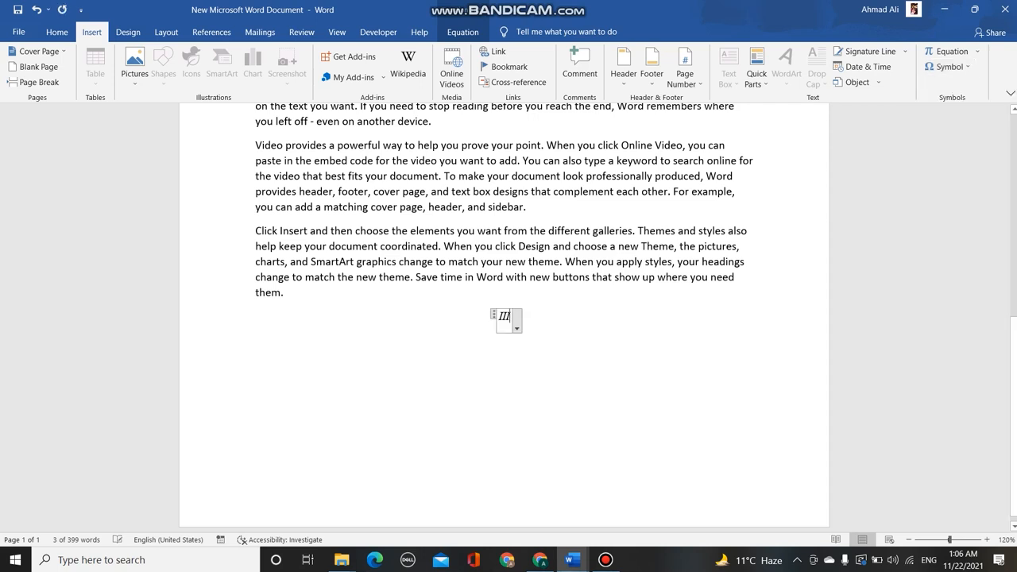
Insert the Roman numeral II symbol on the line below the equation
left_click(256, 340)
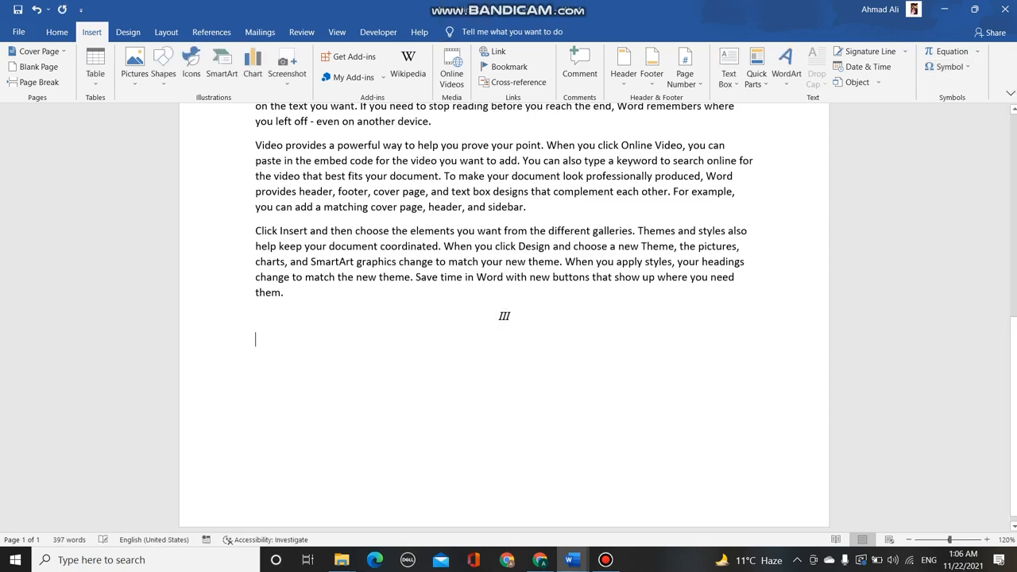
left_click(948, 67)
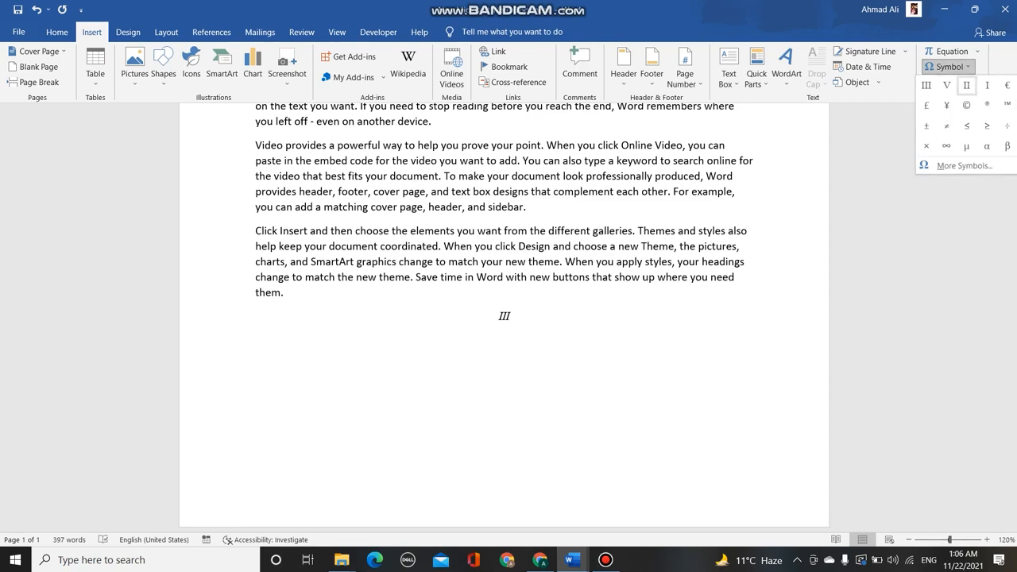
left_click(966, 85)
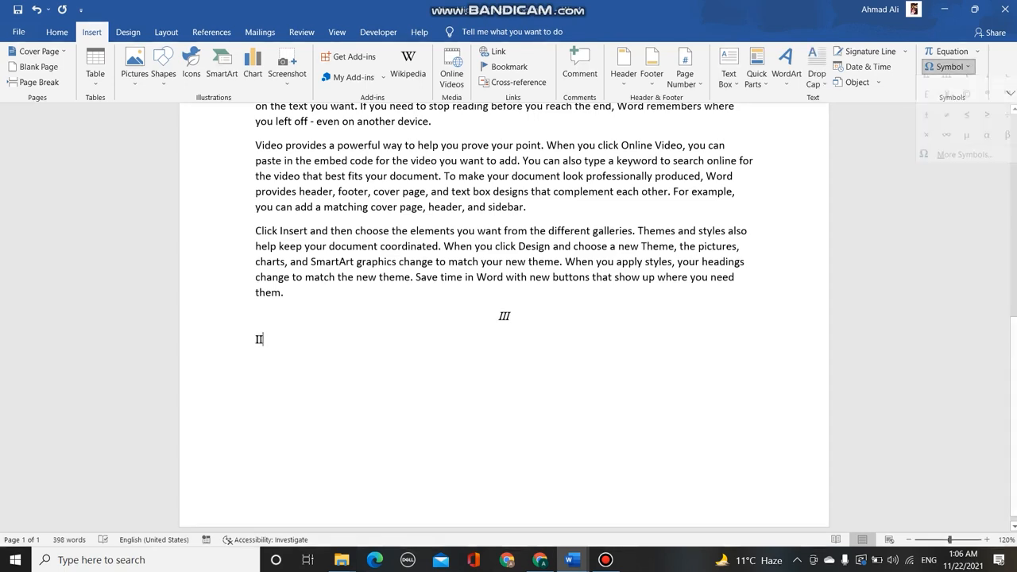
Try the Roman numeral I symbol after II, remove it, and insert the Roman numeral V symbol on a new line
left_click(948, 67)
left_click(987, 85)
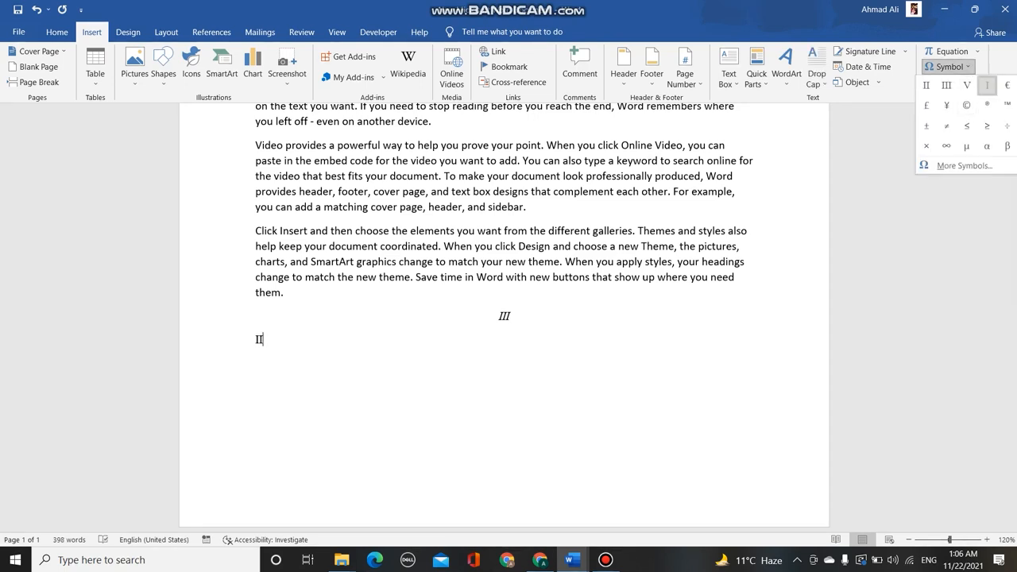
key("BackSpace")
key("Return")
left_click(948, 67)
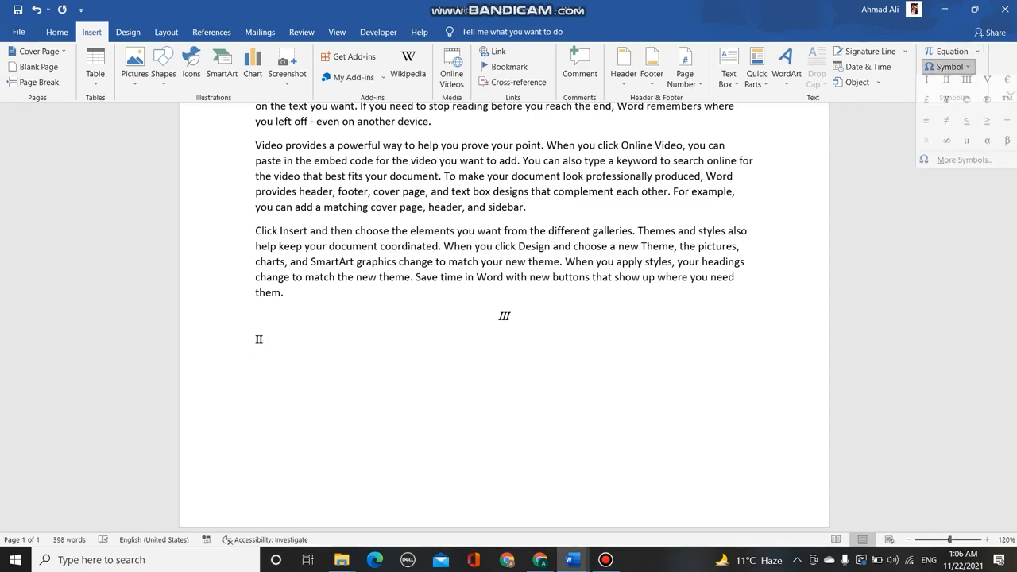
left_click(988, 85)
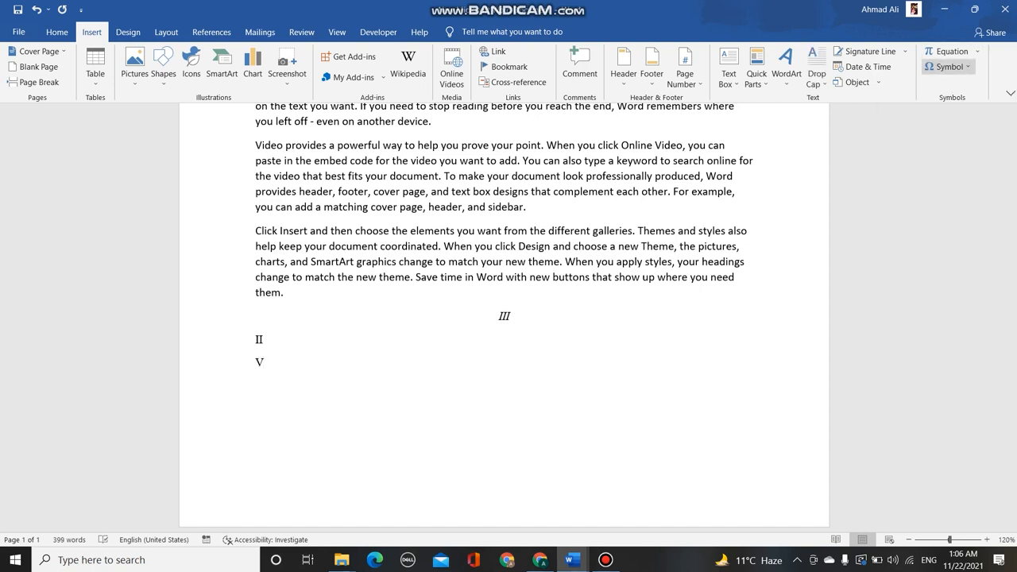
Open the full Symbol dialog and move it clear of the inserted numerals
left_click(949, 67)
left_click(949, 67)
left_click(949, 67)
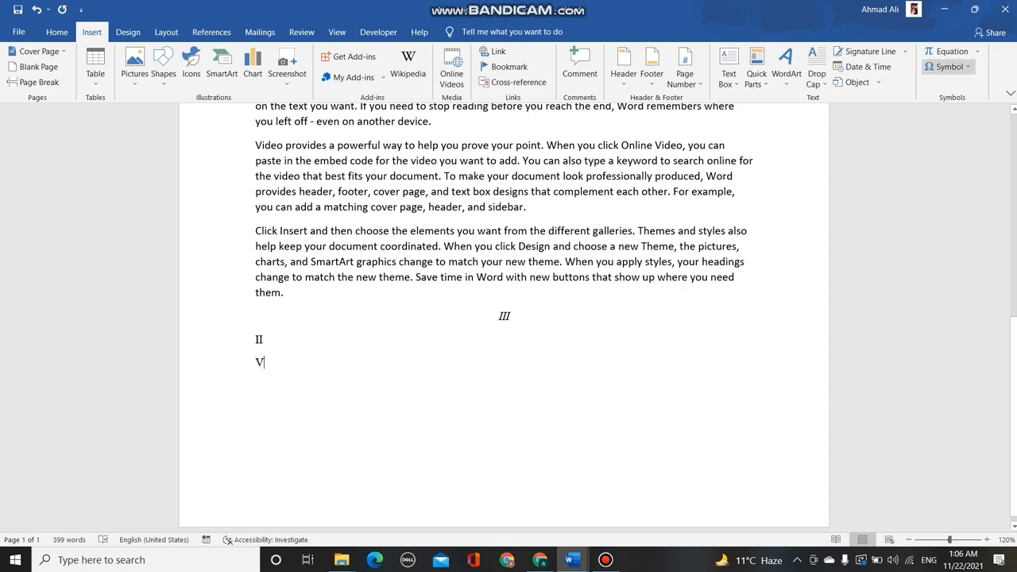
left_click(949, 67)
left_click(955, 160)
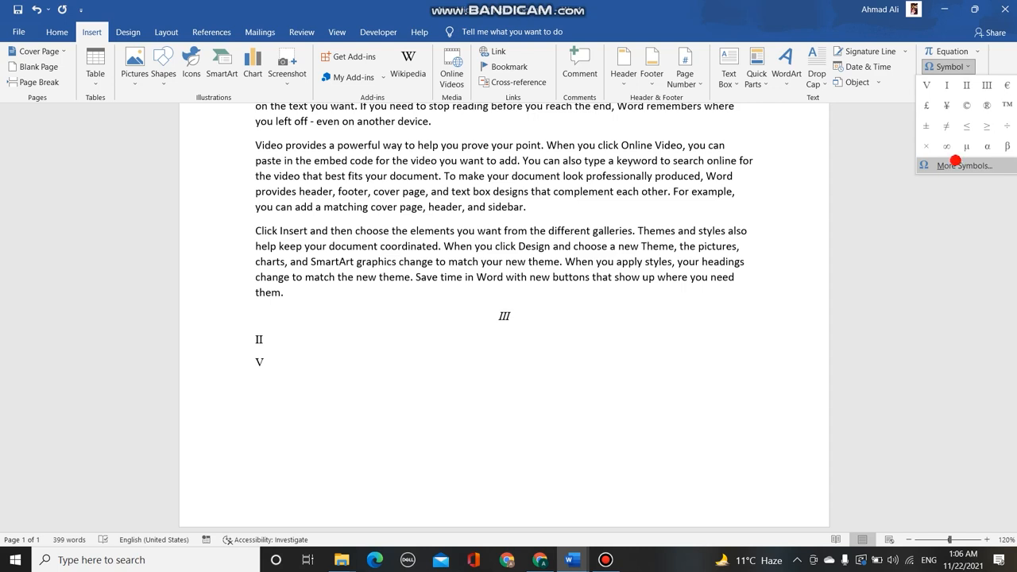
left_click(949, 67)
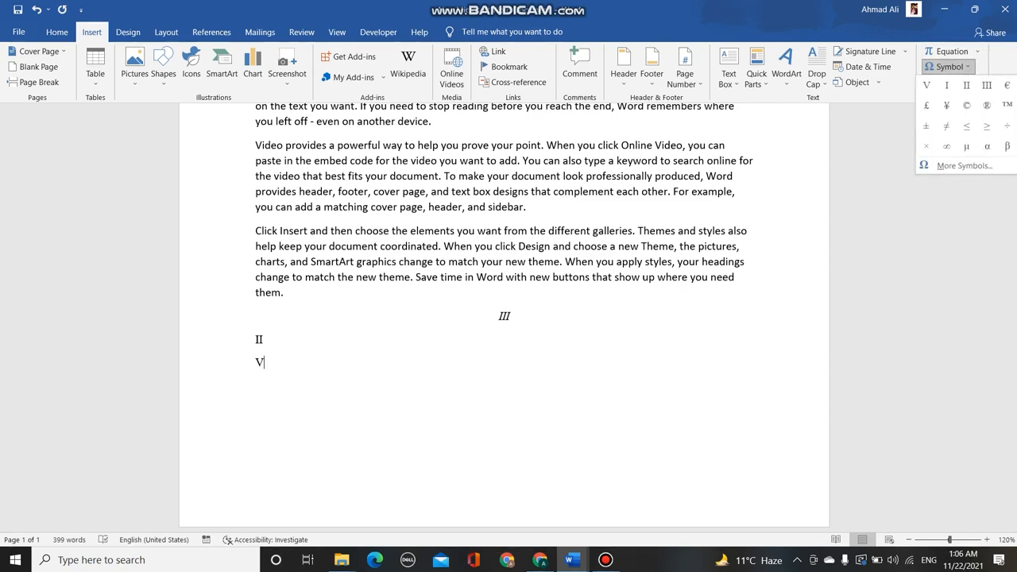
left_click(962, 166)
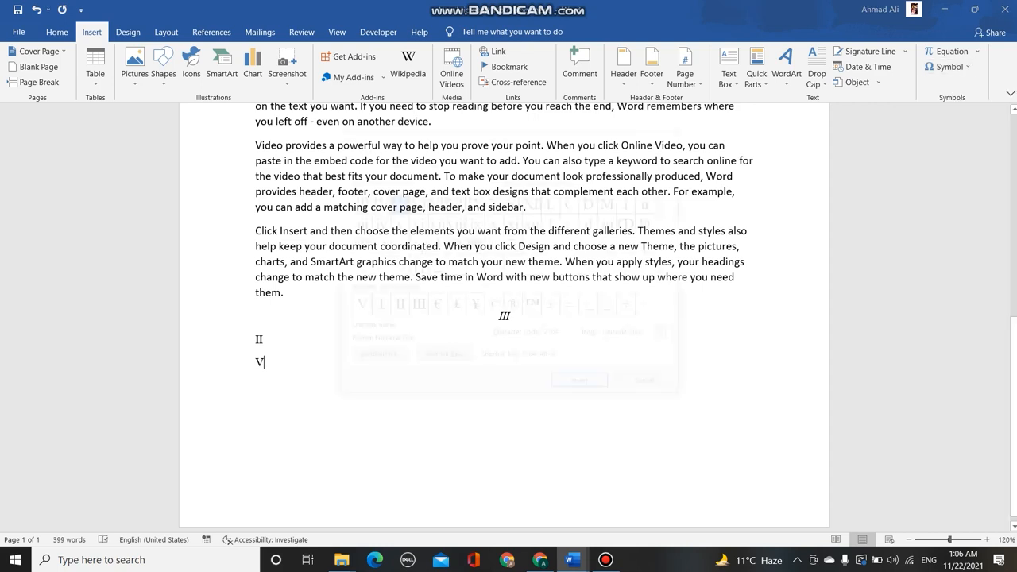
left_click_drag(485, 137, 680, 87)
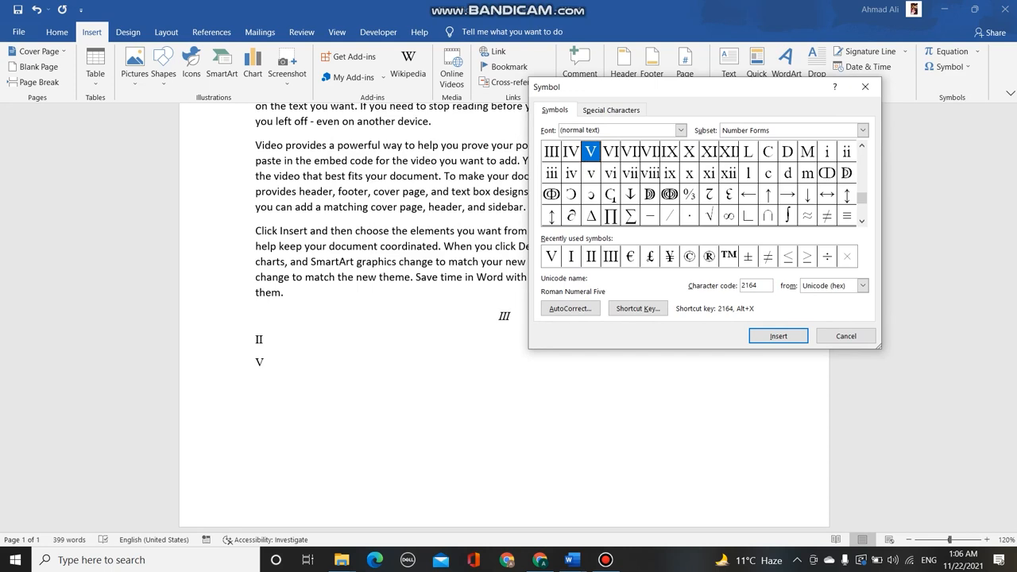
Look through the ASCII (decimal) and ASCII (hex) character code sets and return to Unicode (hex)
left_click(863, 286)
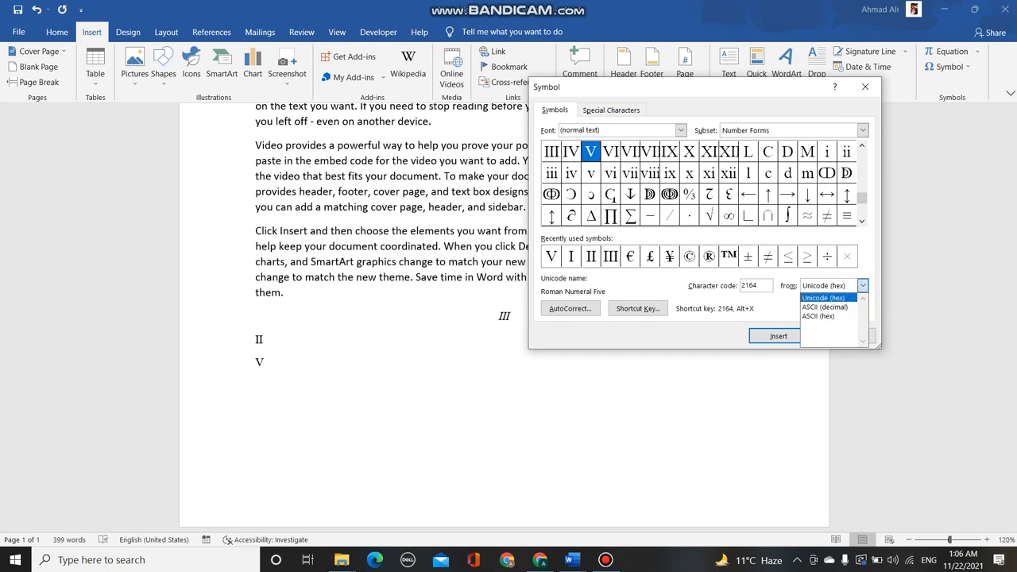
left_click(825, 307)
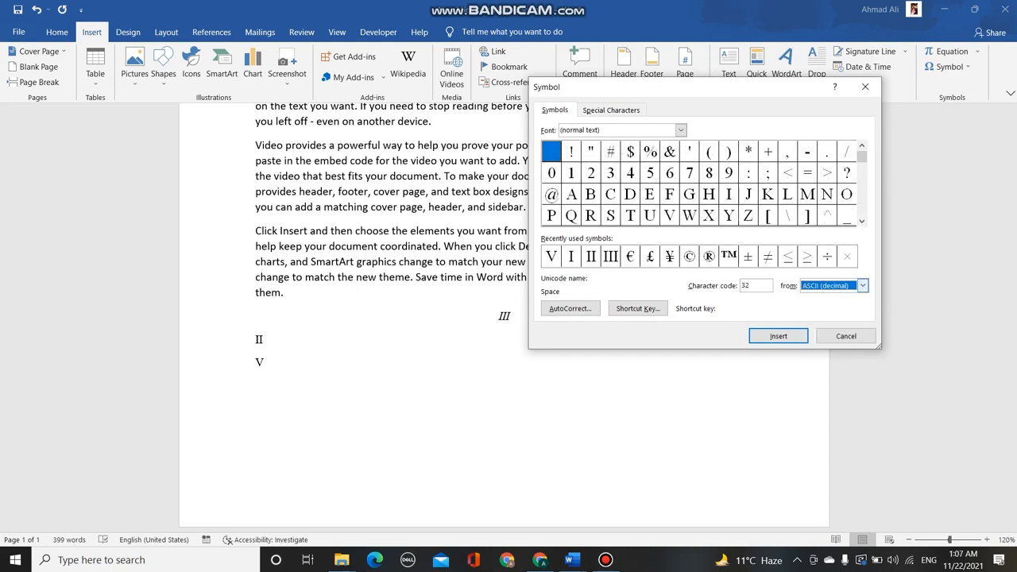
left_click(863, 285)
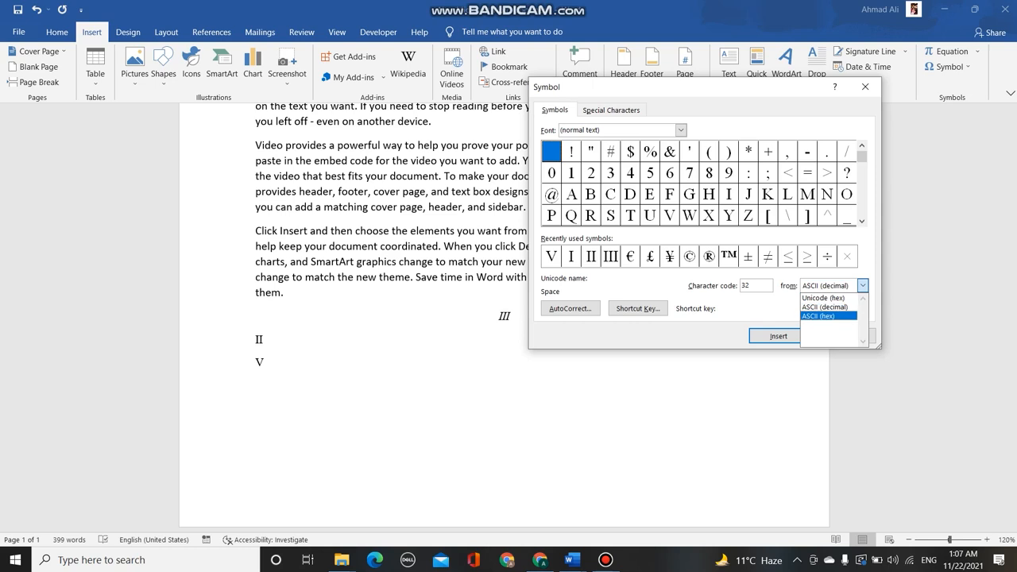
left_click(827, 316)
left_click(863, 285)
key("Return")
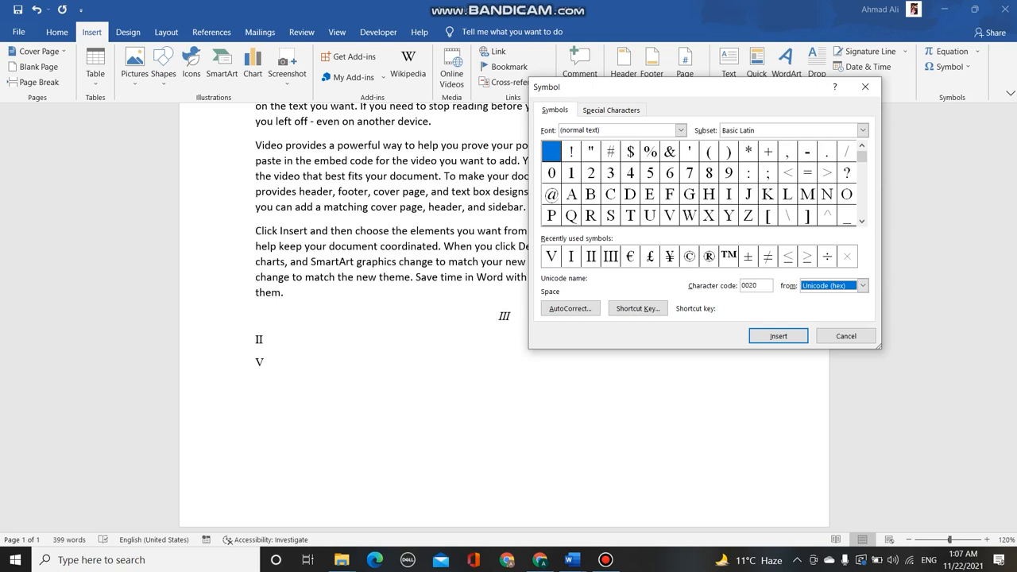
Browse the symbol subsets Latin-1 Supplement, Spacing Modifier Letters and Combining Diacritical Marks
left_click(862, 130)
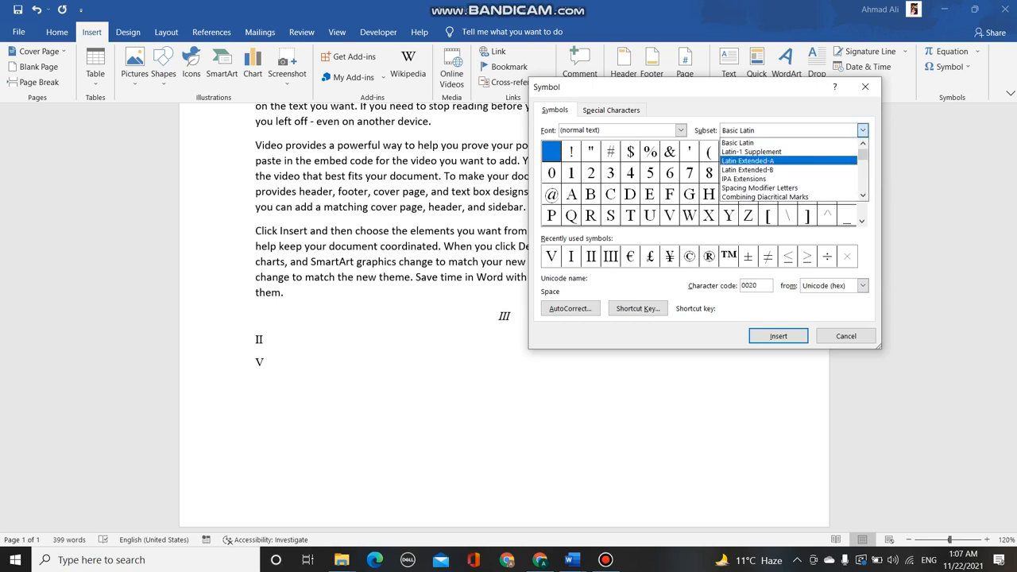
key("Return")
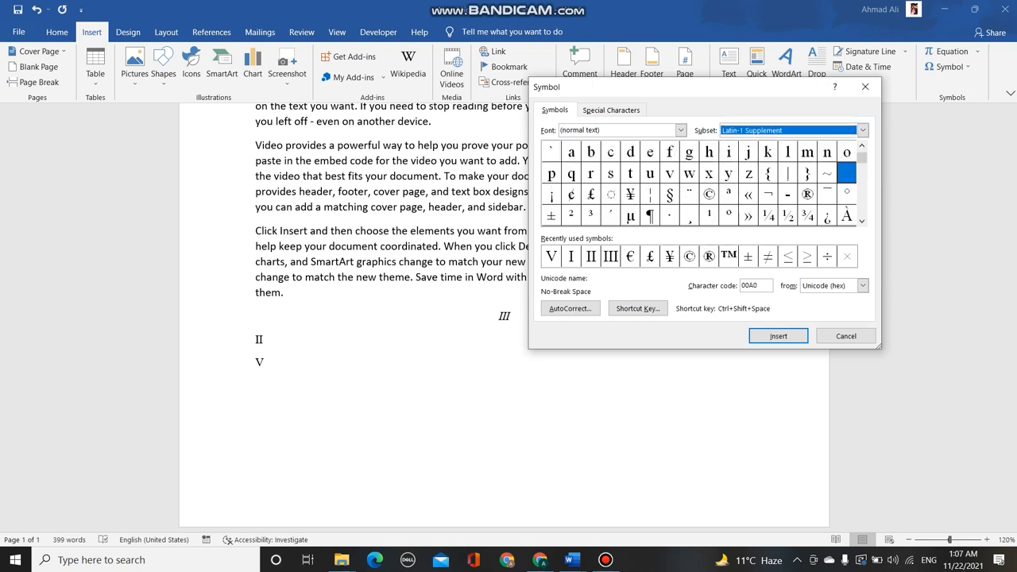
left_click(862, 130)
key("Down")
key("Down")
key("Down")
key("Down")
key("Return")
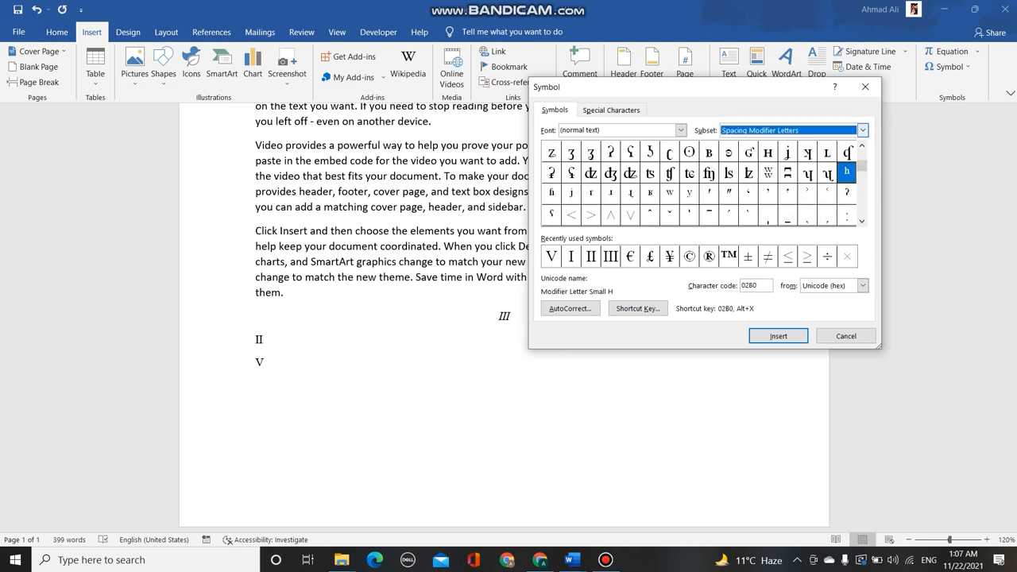
left_click(863, 131)
key("Return")
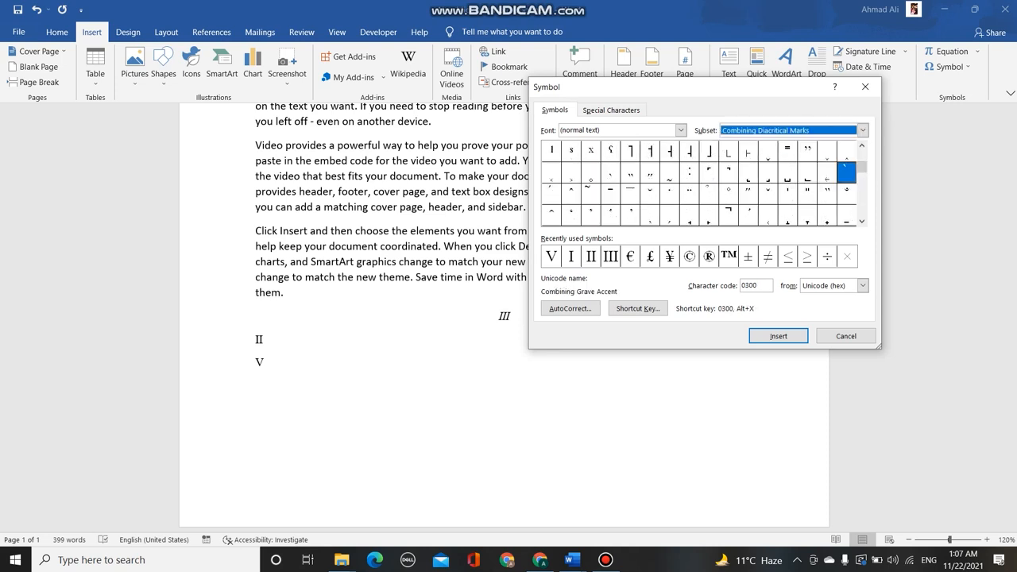
Browse the symbol sets of the Algerian, Arabic Typesetting and Yu Gothic Medium fonts
left_click(681, 131)
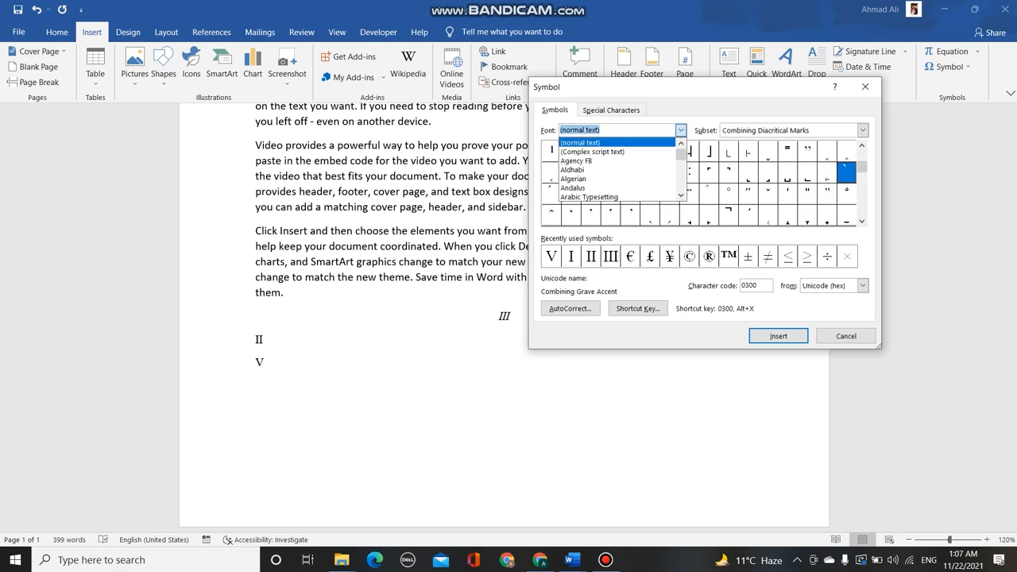
left_click(605, 179)
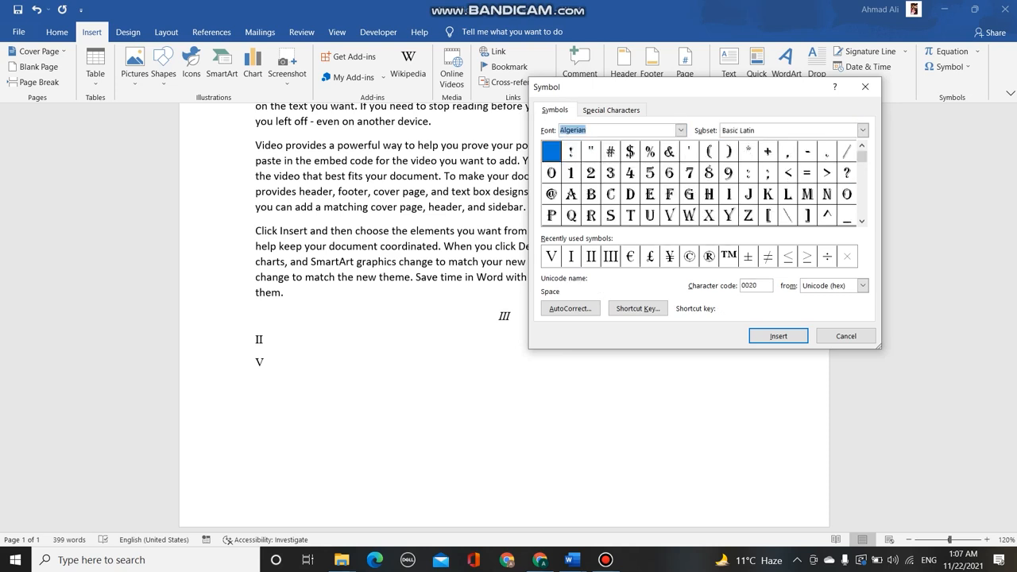
left_click(681, 131)
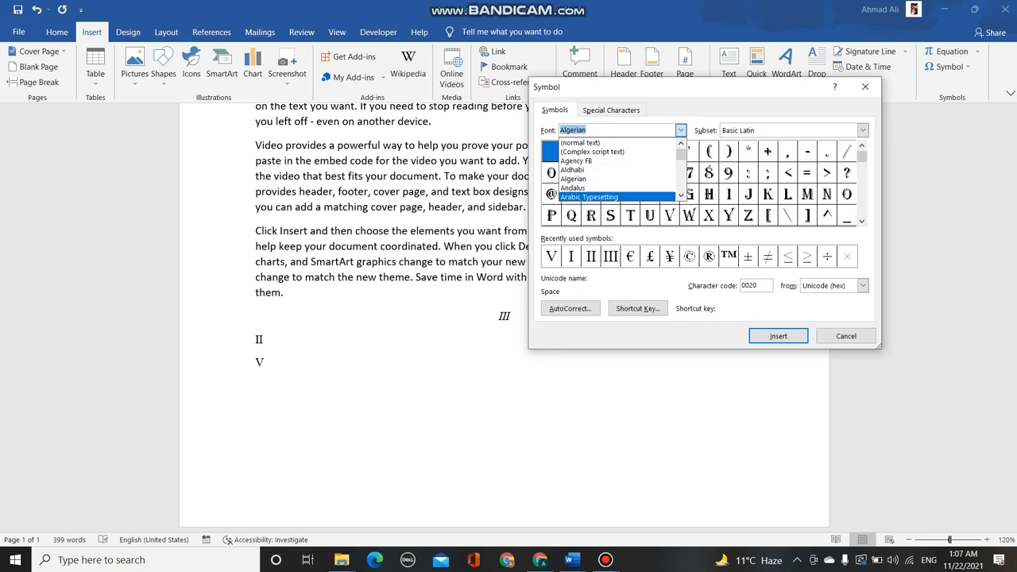
key("Return")
left_click(681, 130)
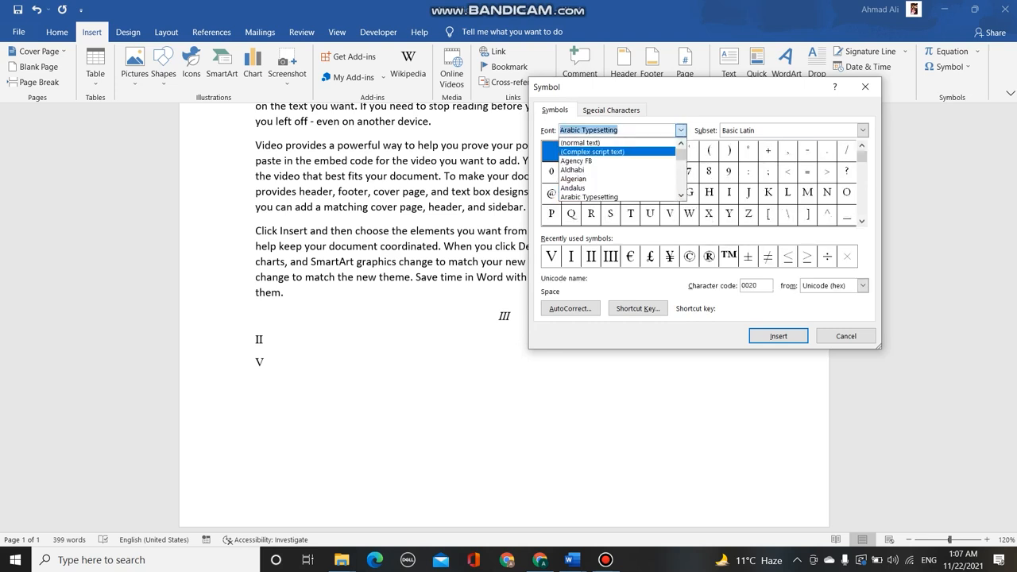
left_click_drag(682, 153, 681, 184)
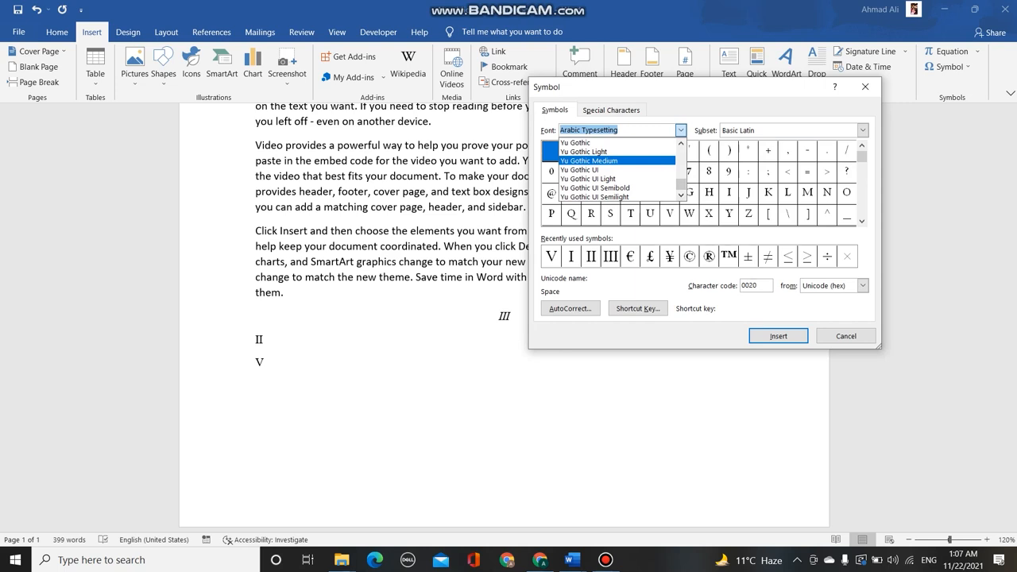
left_click(589, 161)
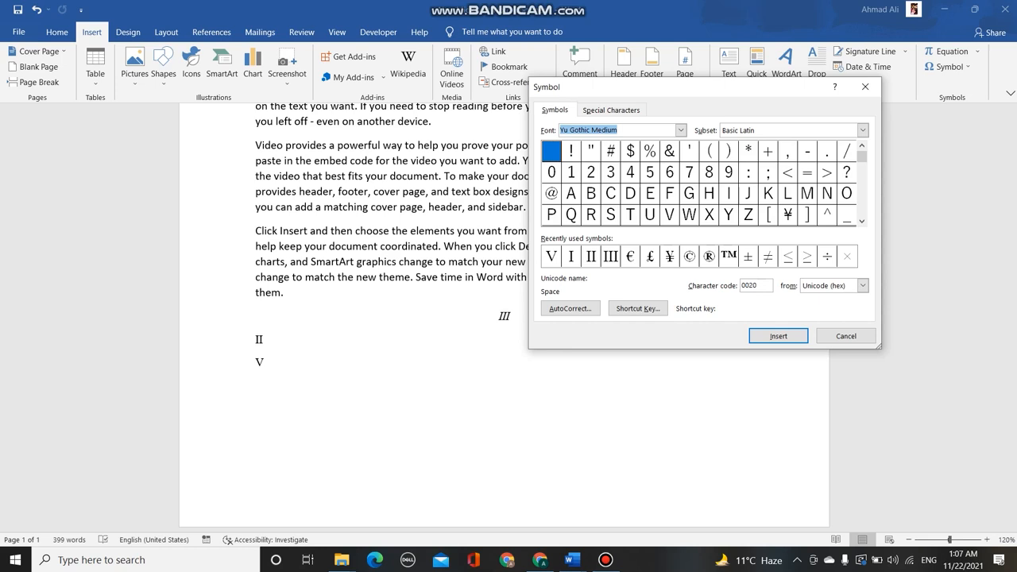
Insert the Ellipsis special character twice before "the video that best fits your document" and close the Symbol dialog
left_click(611, 110)
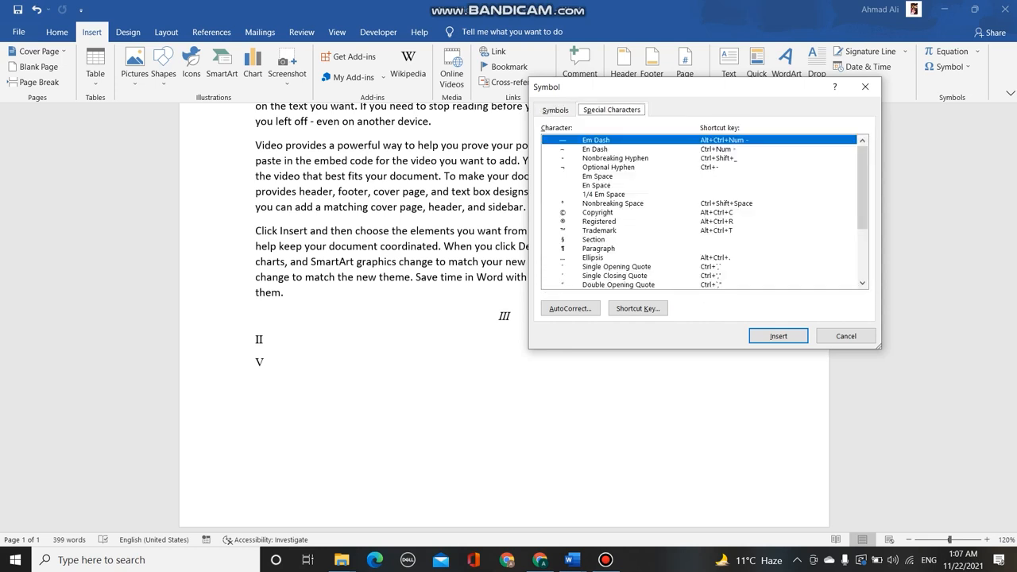
left_click_drag(862, 187, 862, 226)
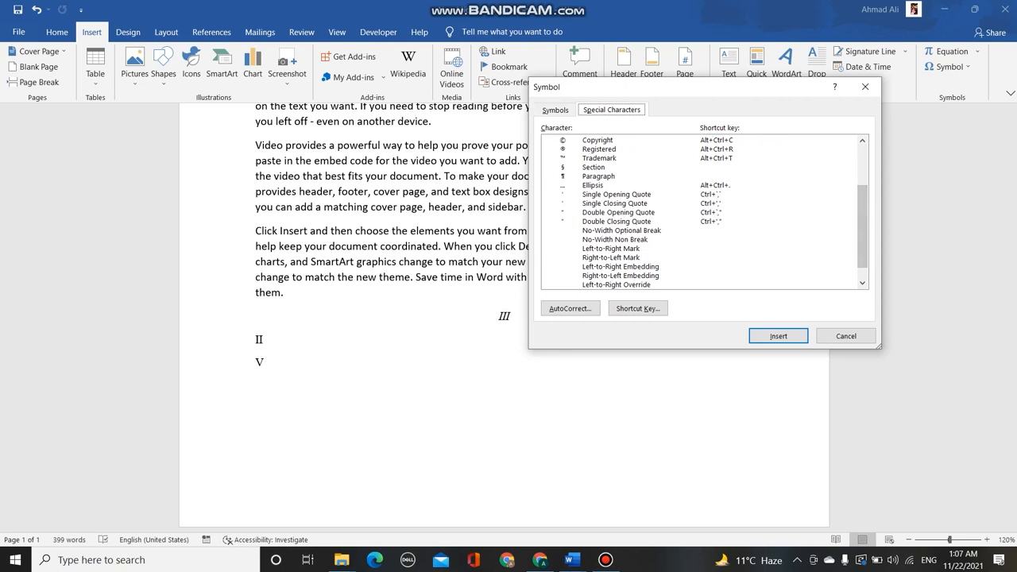
left_click(593, 185)
left_click(778, 337)
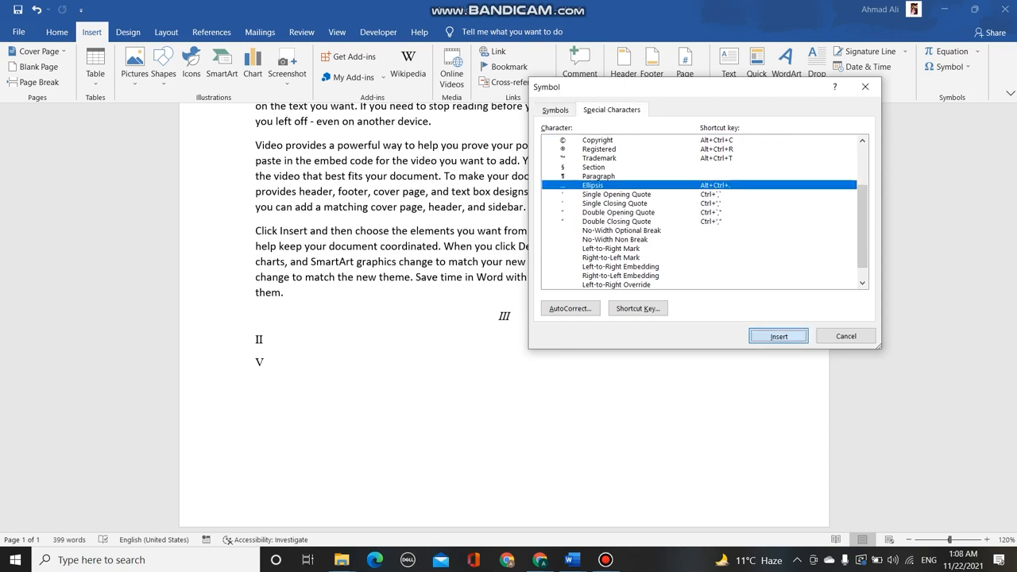
left_click(778, 336)
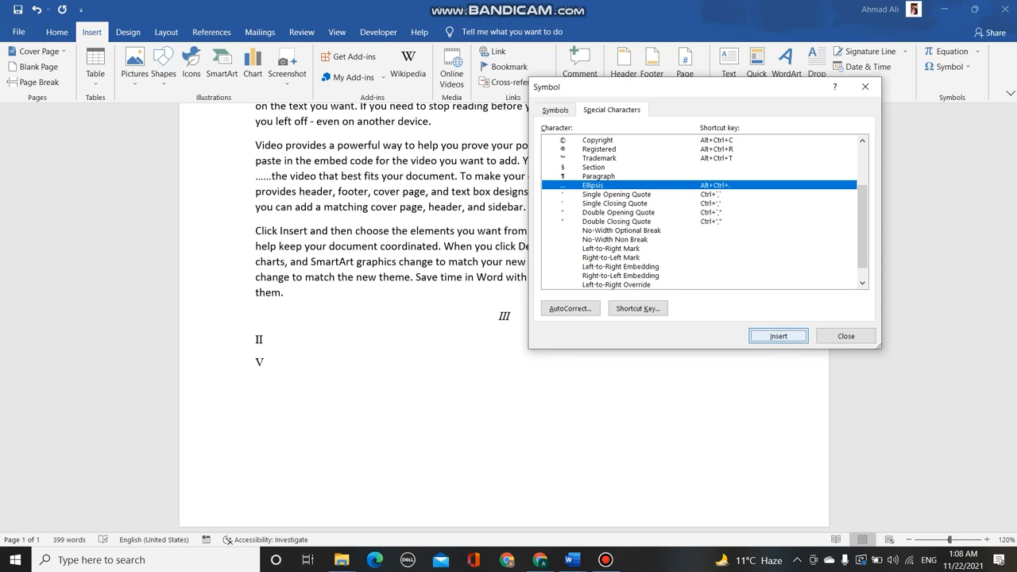
left_click(846, 335)
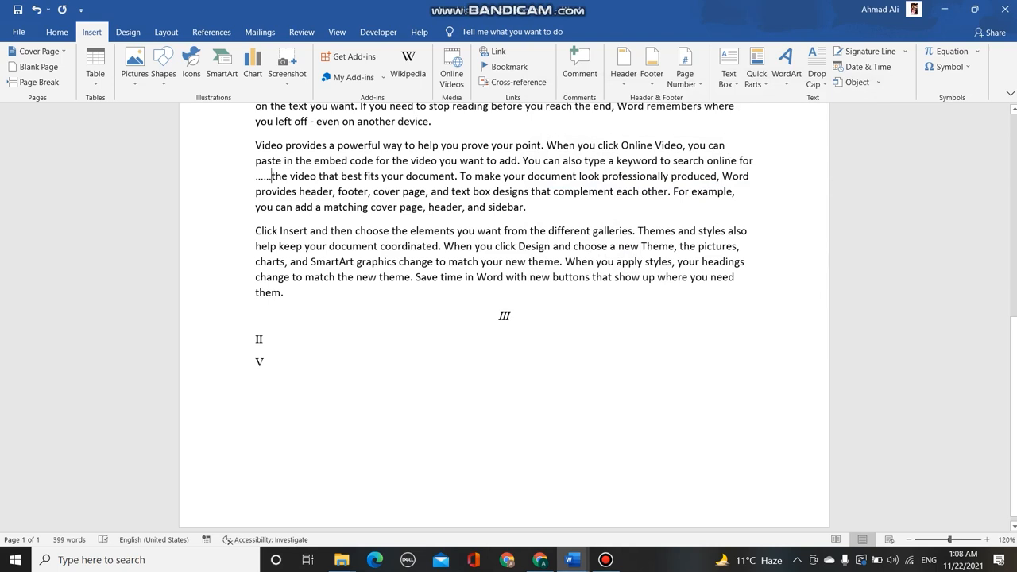
Delete the inserted ellipses together with the attached word "the" before "video that best fits your document"
double_click(276, 176)
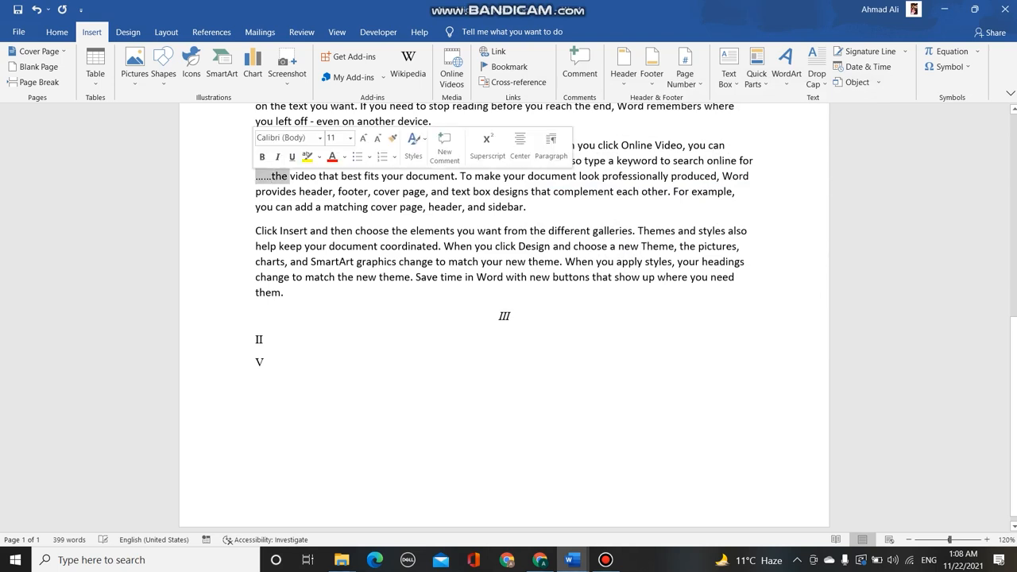
key("BackSpace")
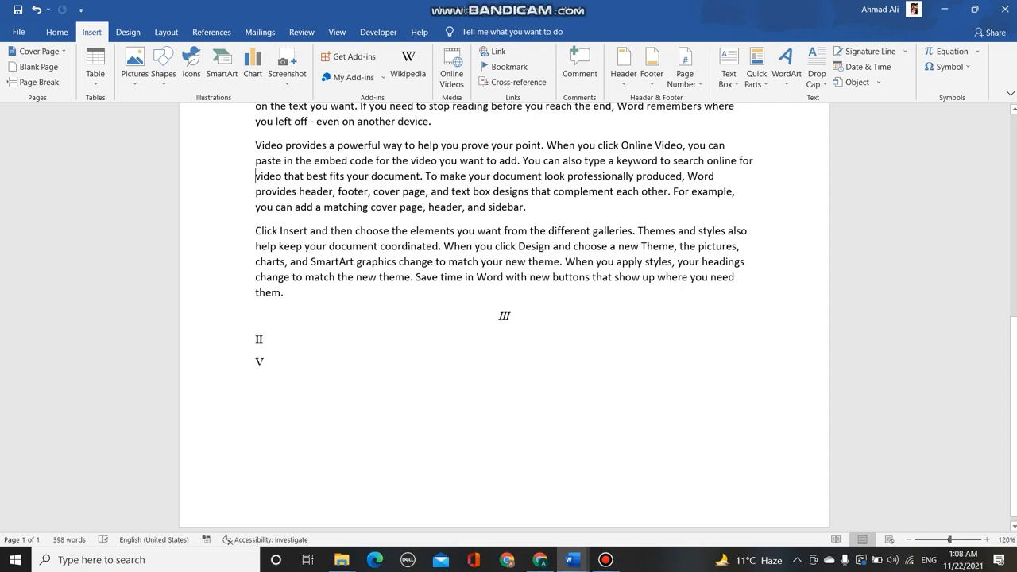
Check the document's print preview and return to the TOPIC#1 heading in the document
key("ctrl+p")
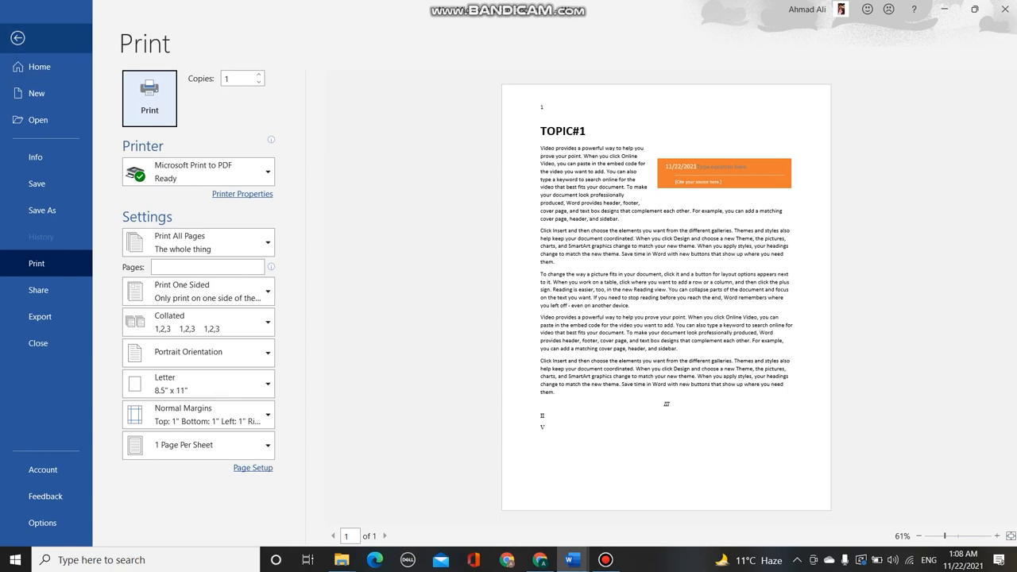
left_click(17, 37)
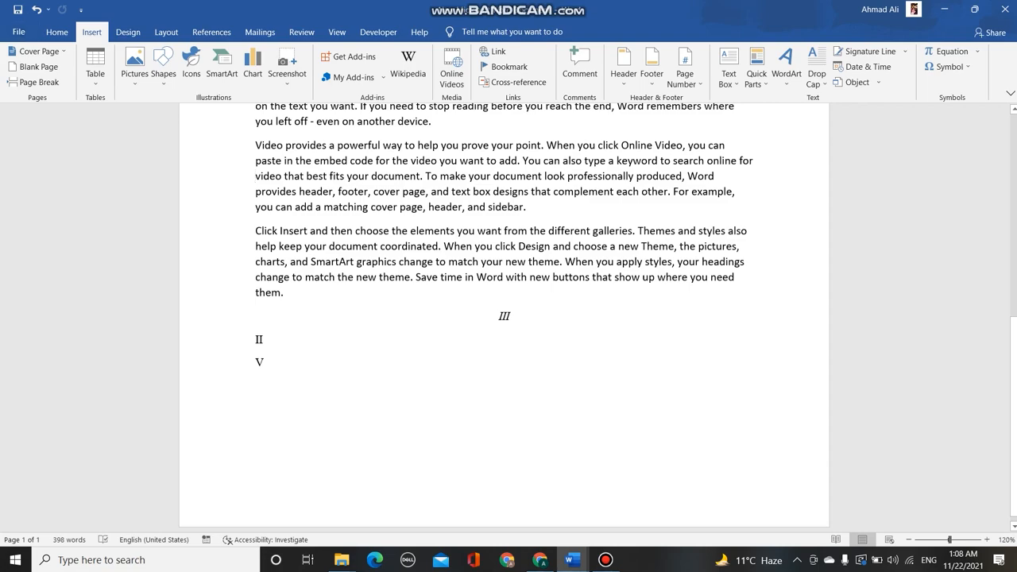
scroll(504, 318, "up", 10)
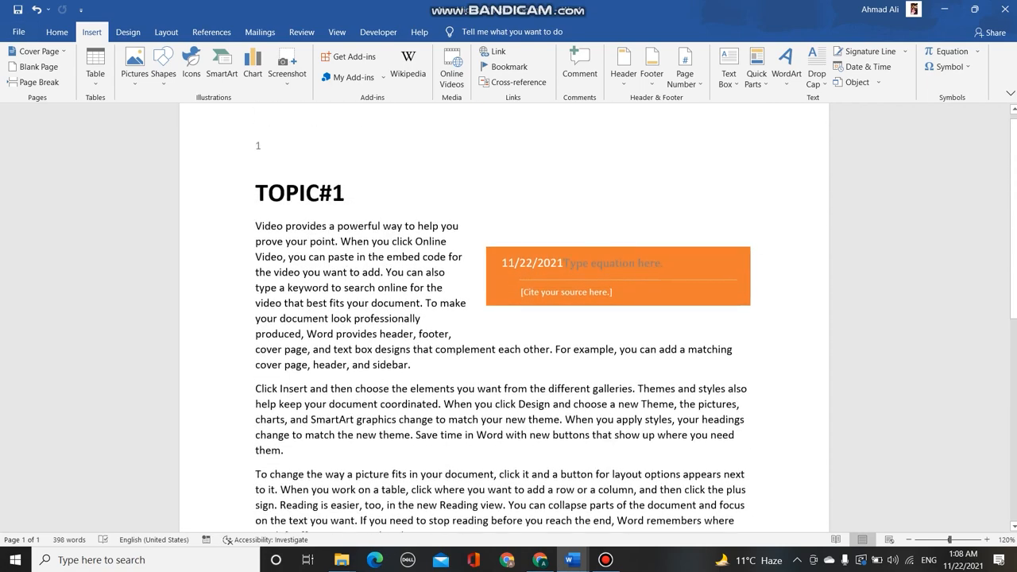